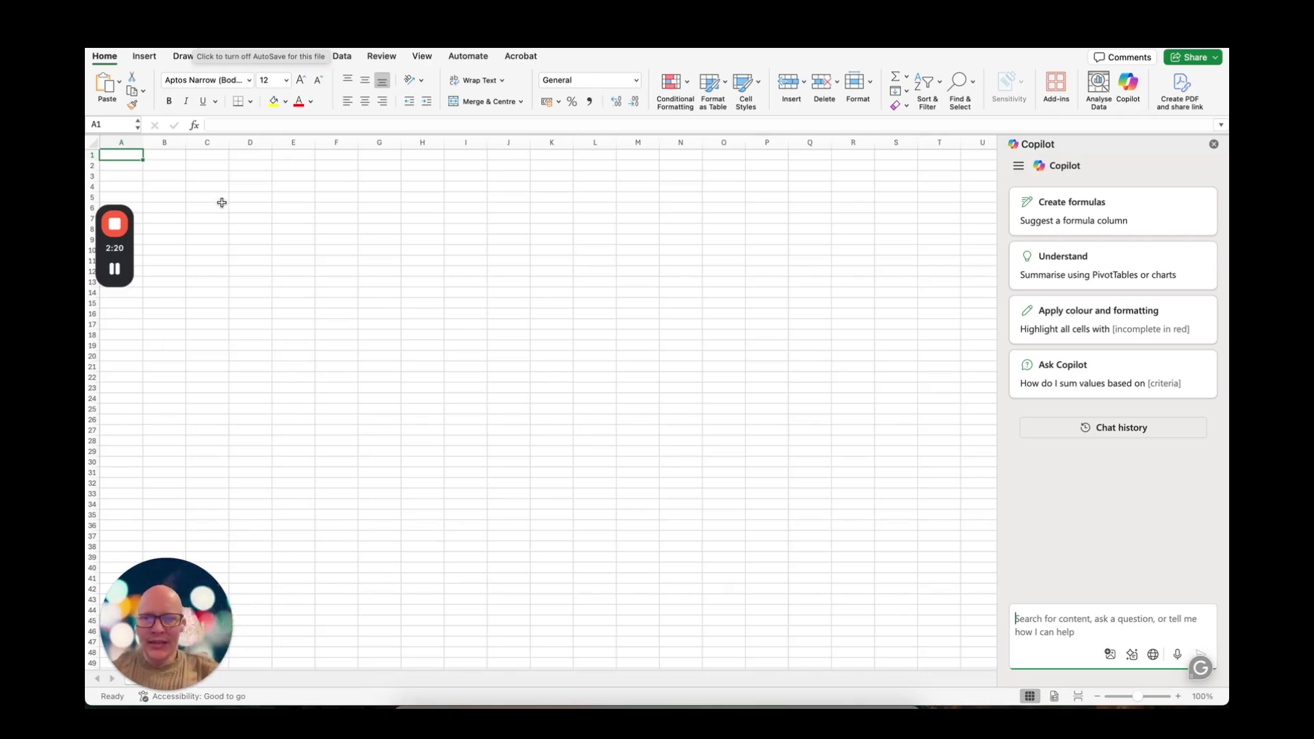
- Copy the Create Data Prompt text from Notes and submit it to Copilot in Excel to generate 10 rows of client reviews
click(741, 704)
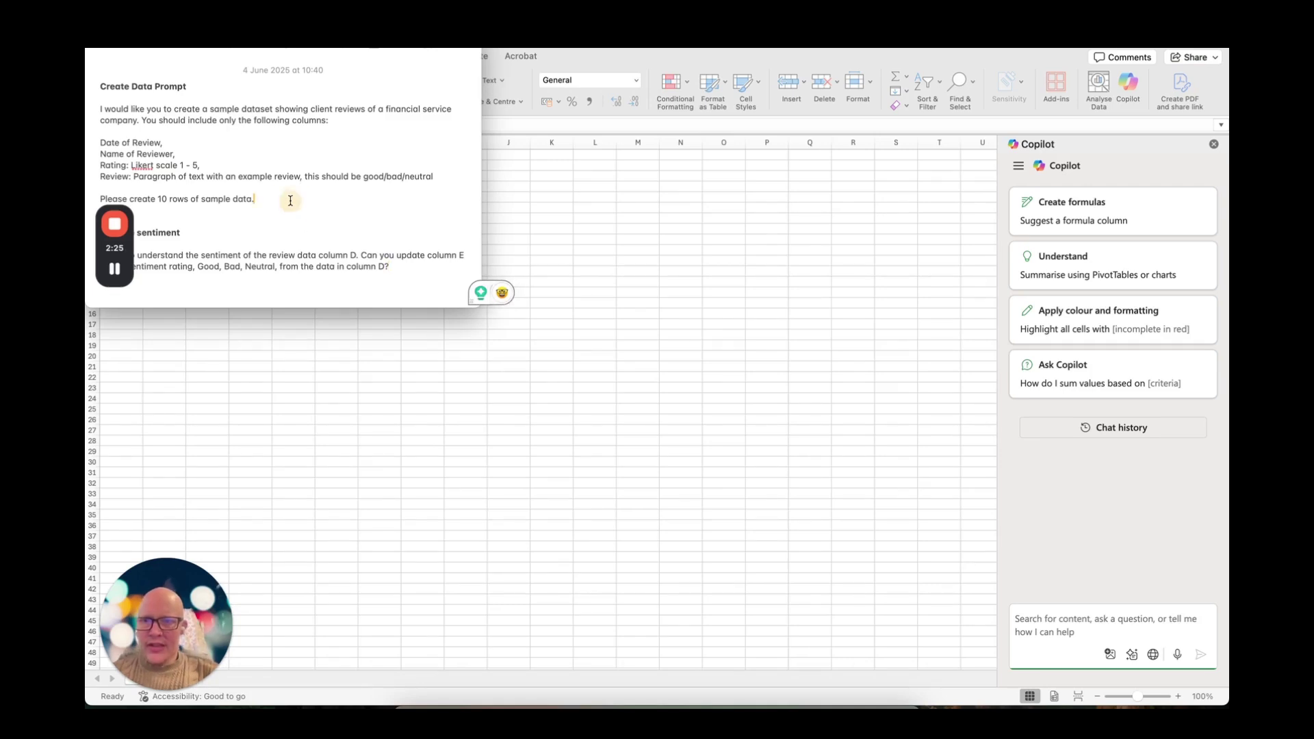
drag(287, 197, 91, 85)
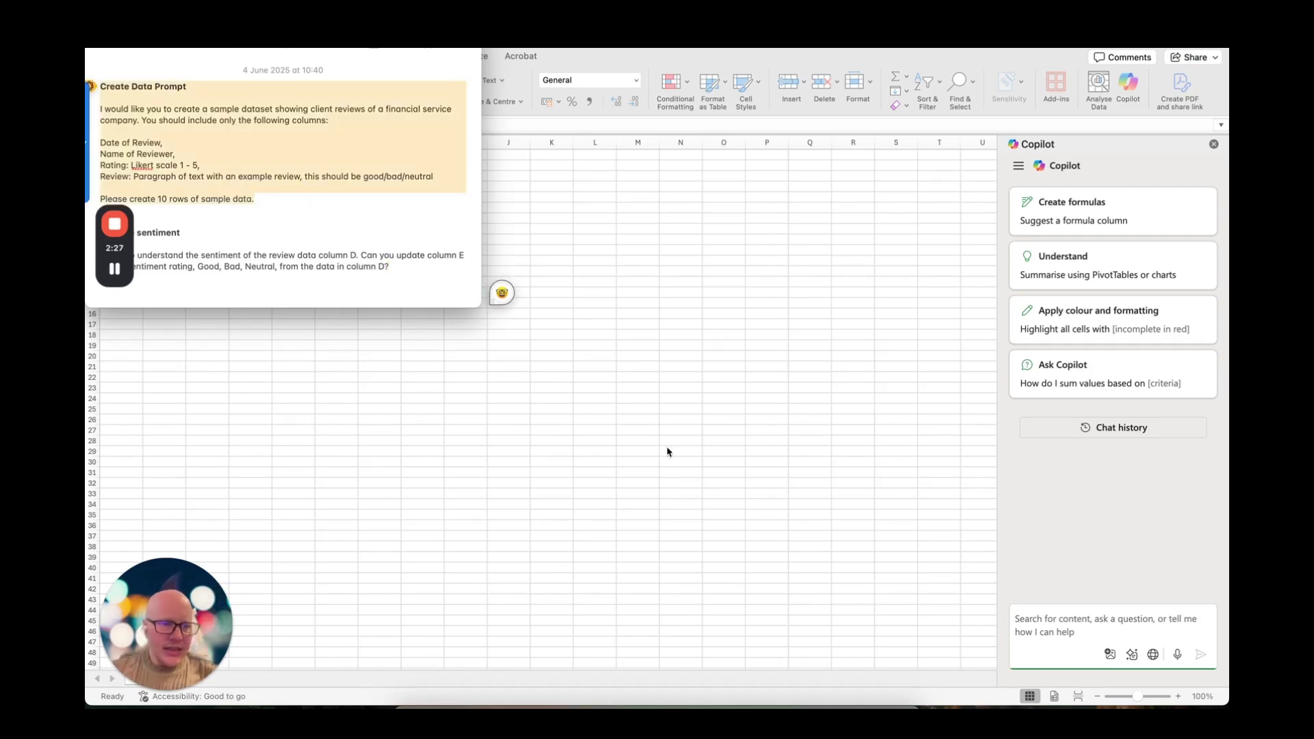
click(1079, 618)
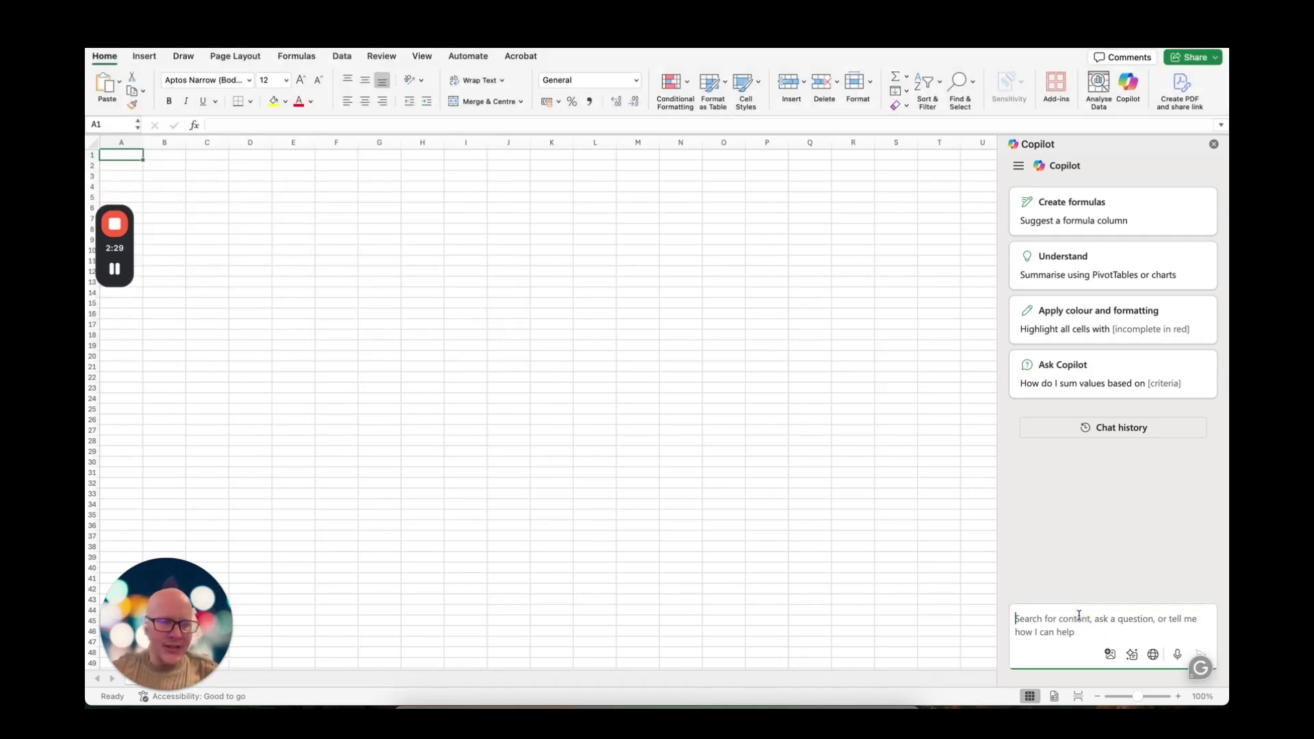
key(super+v)
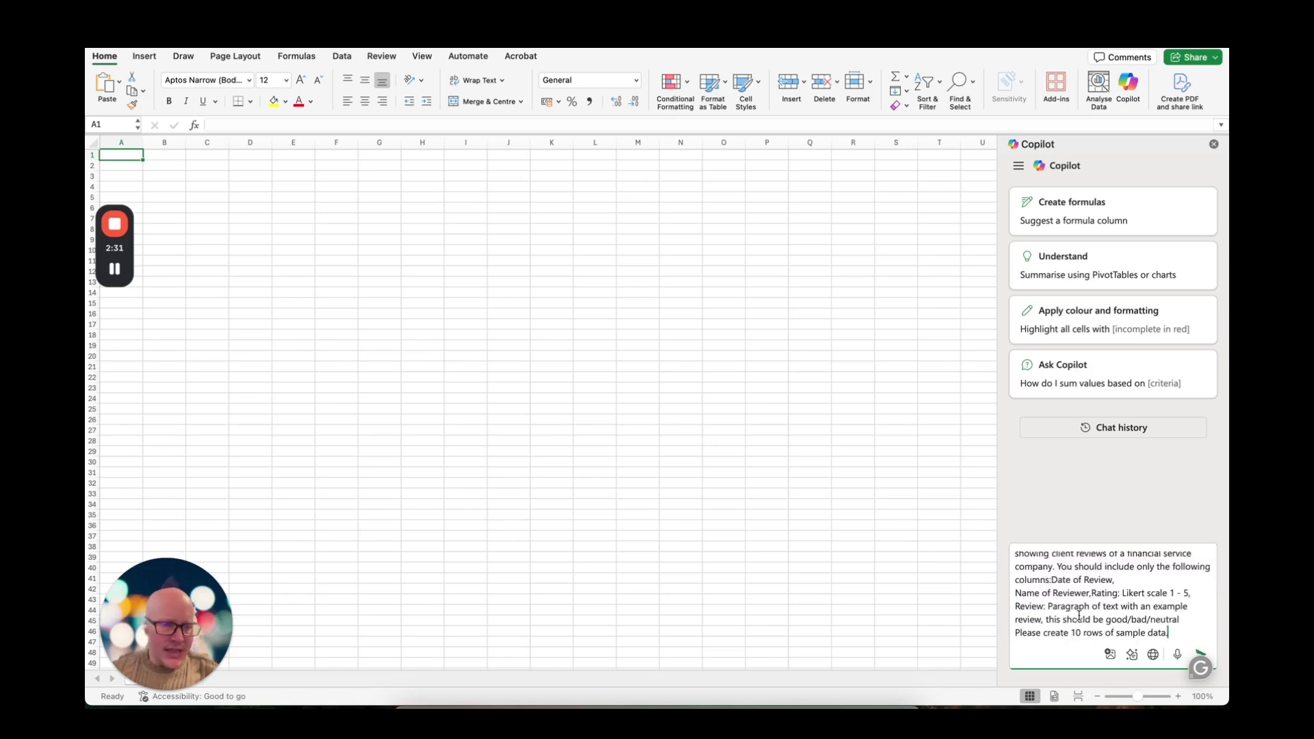
scroll(1079, 615, up, 3)
key(Return)
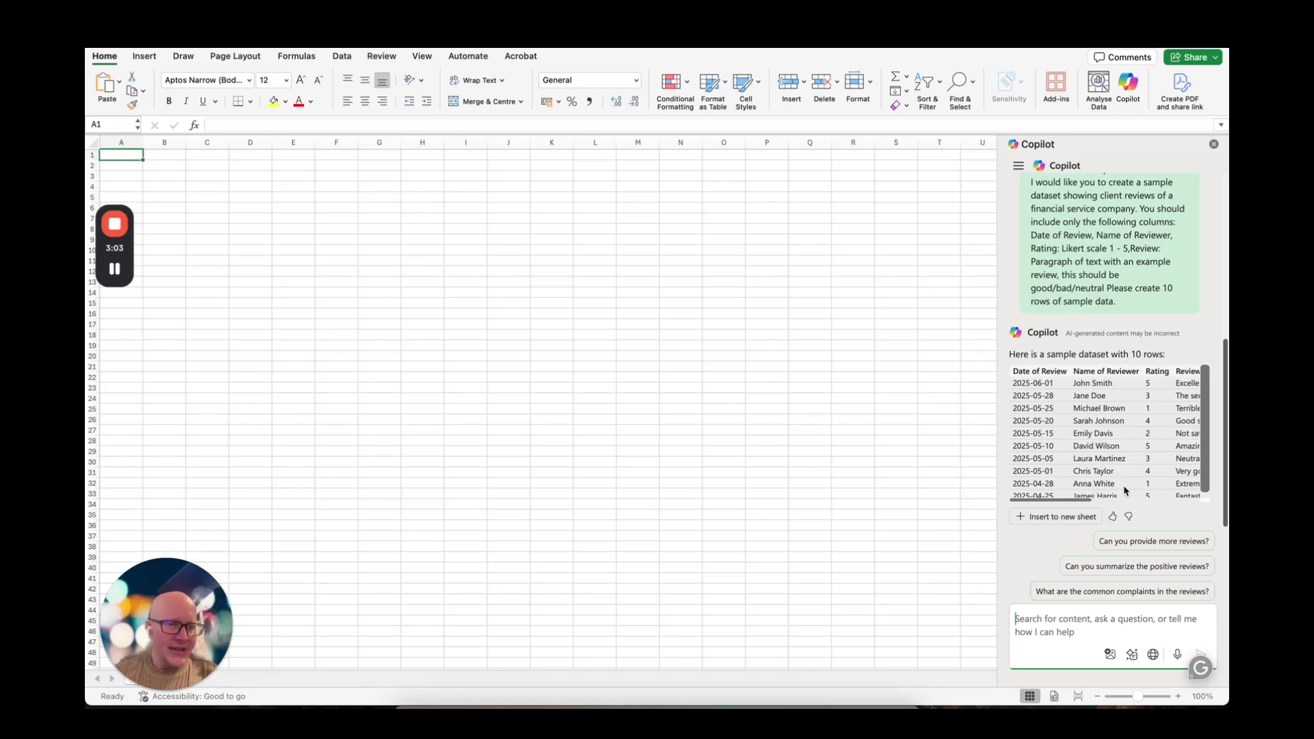
- Insert the generated review dataset into a new sheet and deselect the table
click(1045, 518)
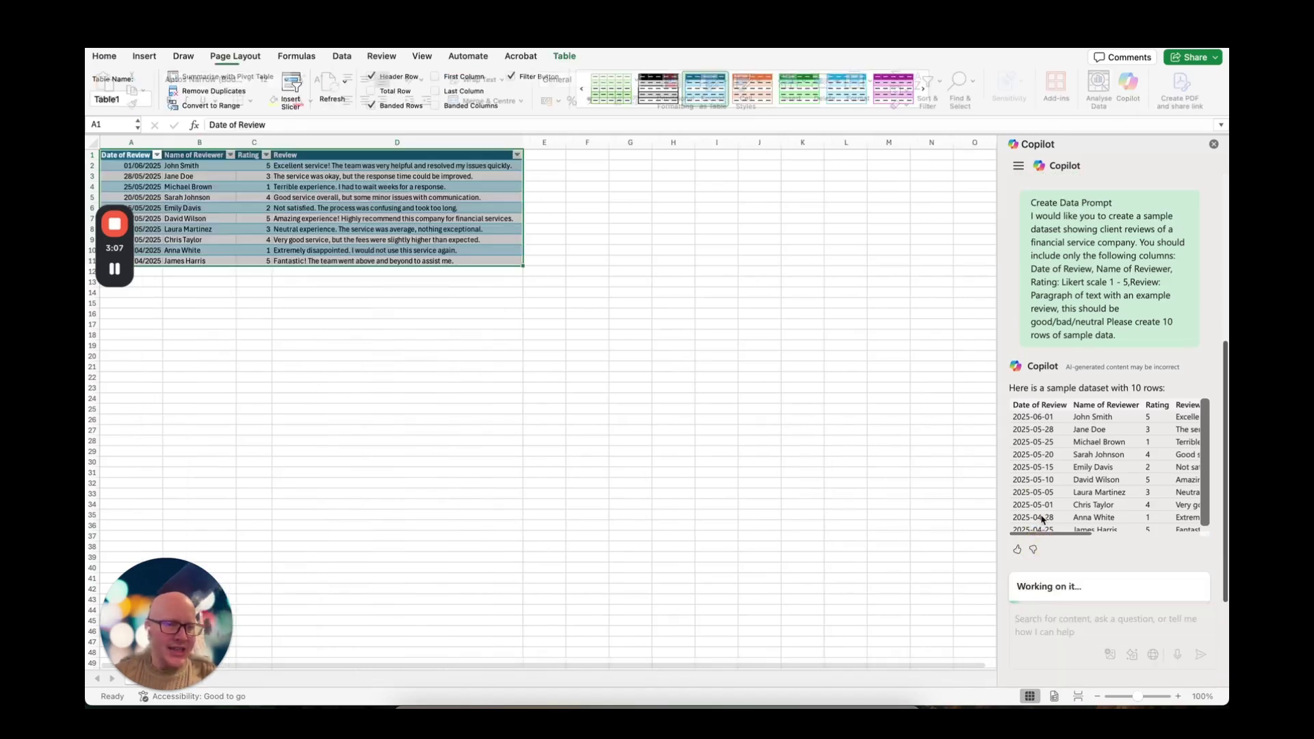
click(704, 361)
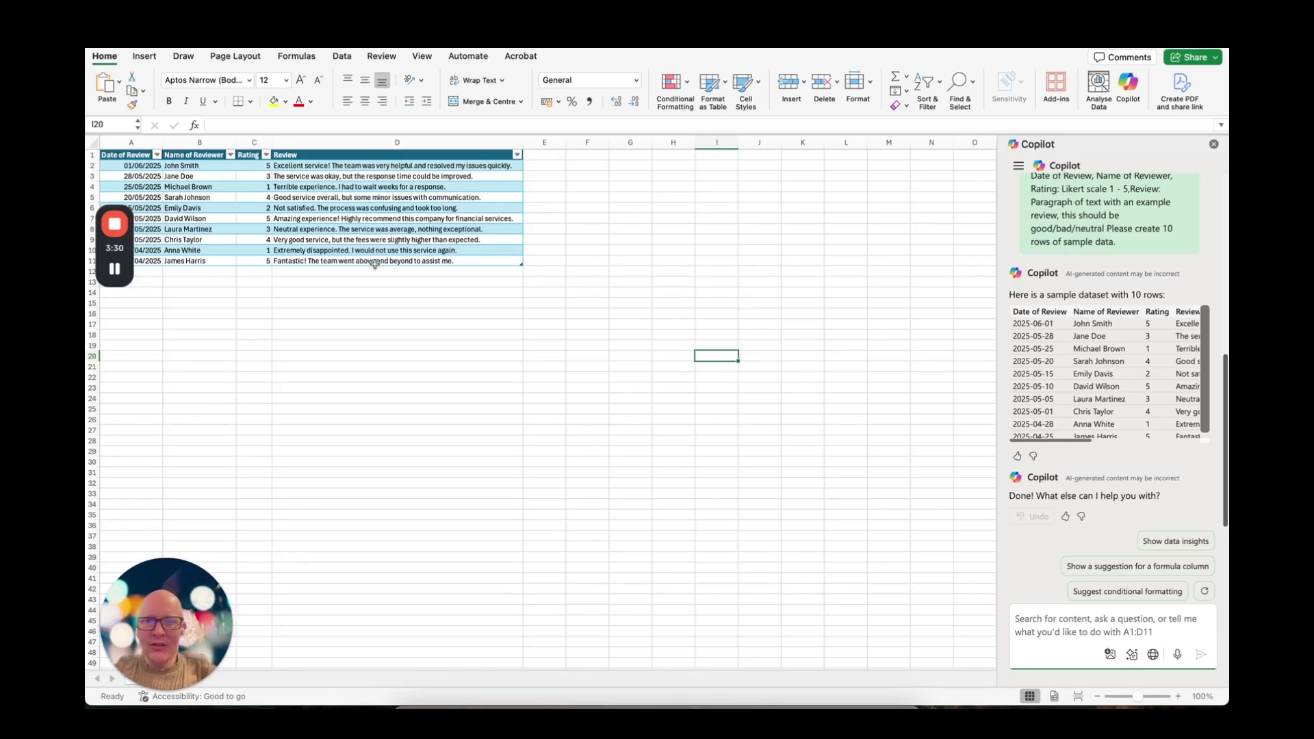
- Switch to Notes and copy the prompt asking for a Good, Bad, Neutral sentiment rating in column E
key(super+Tab)
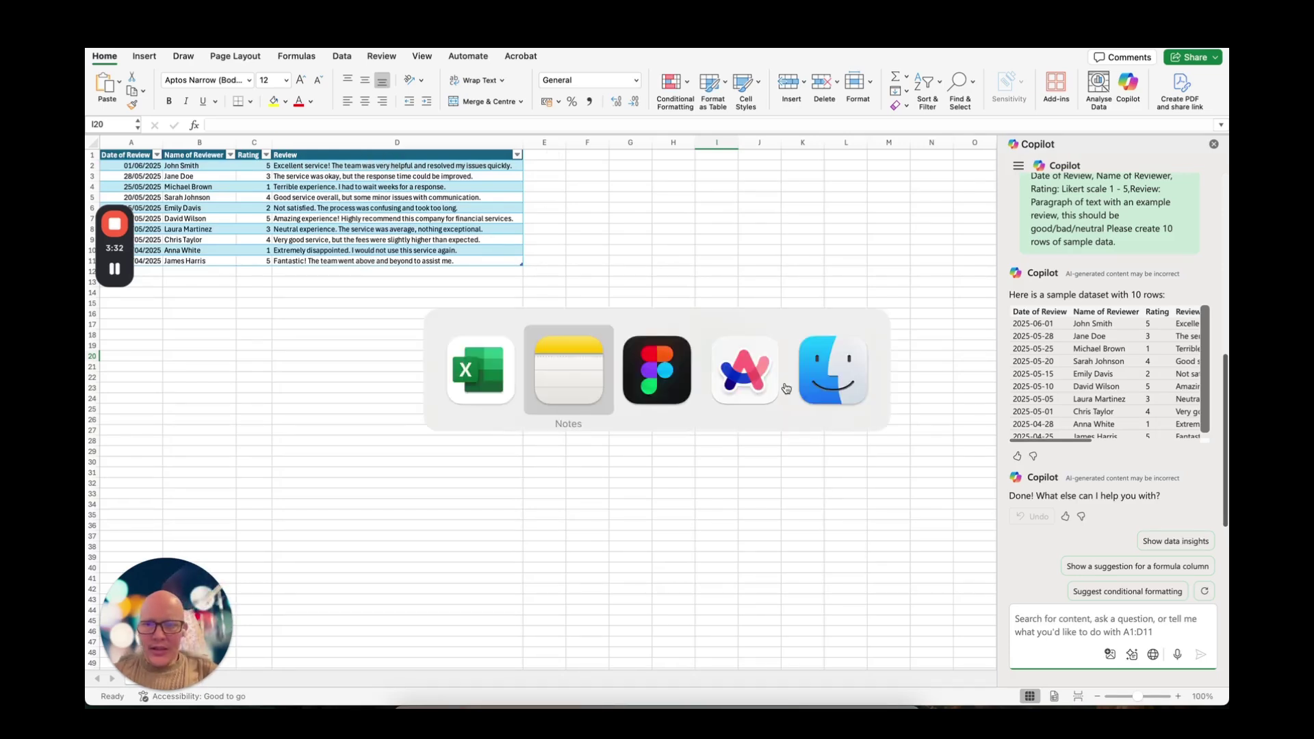
click(393, 267)
key(super+a)
key(Right)
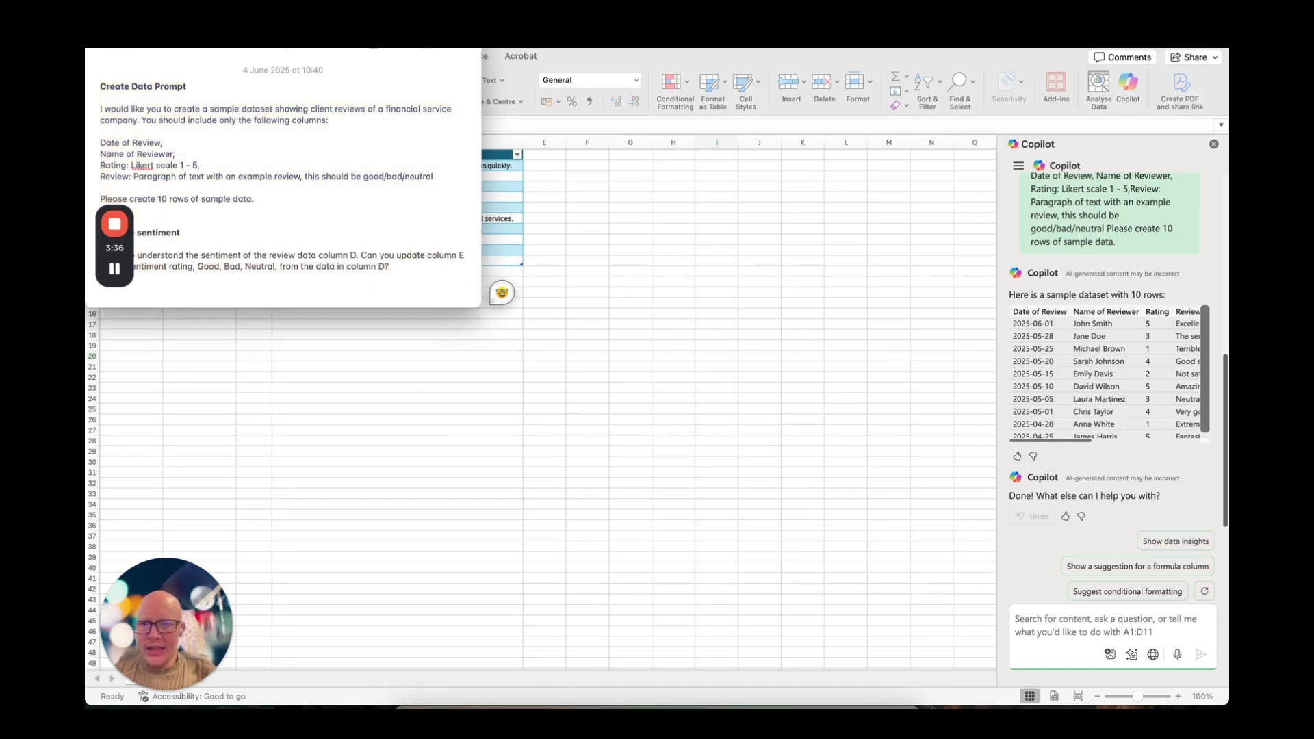
key(shift+Down)
key(shift+Down)
key(shift+Down)
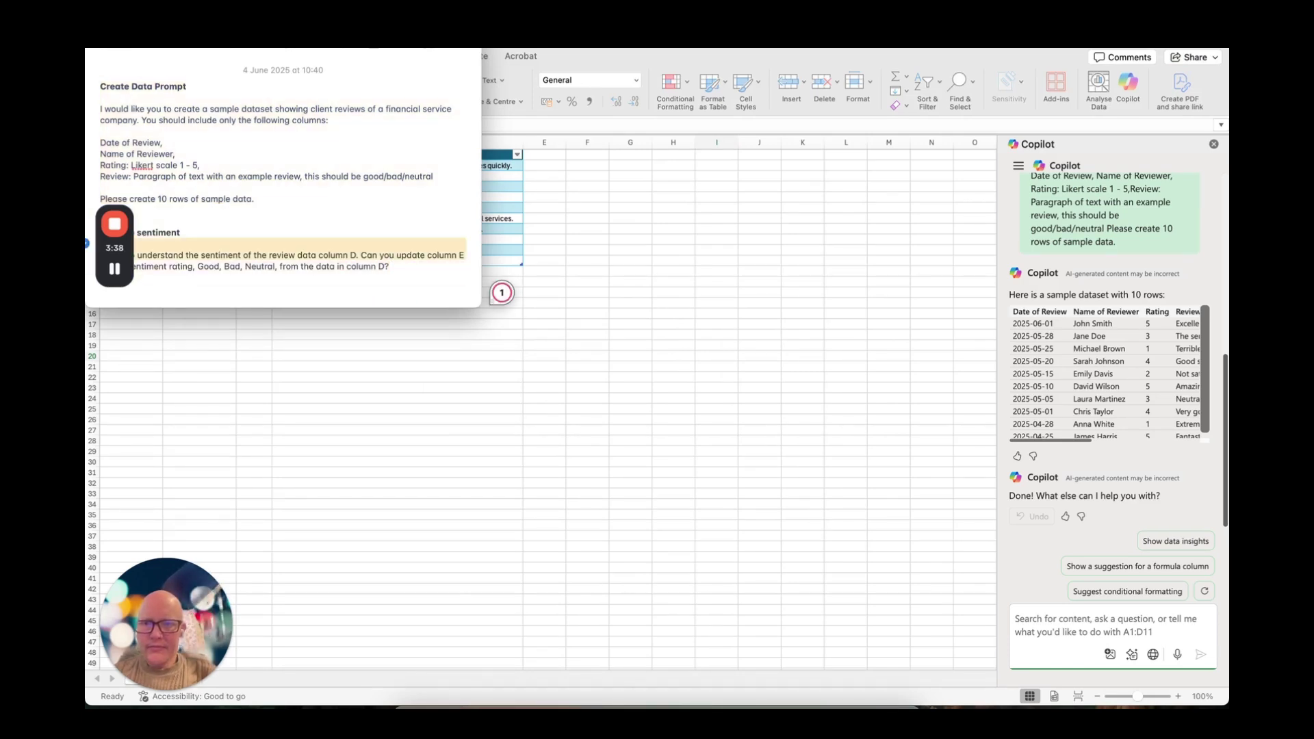
key(super+c)
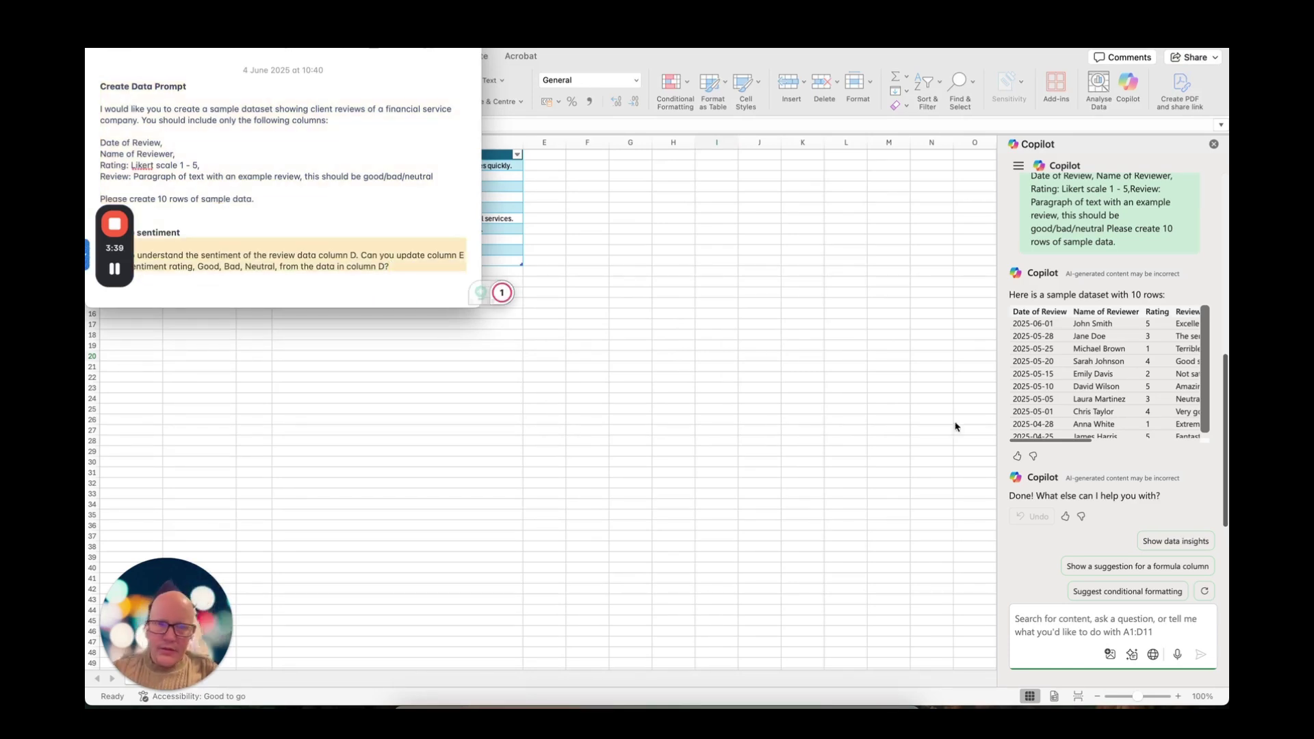
- Paste the sentiment prompt into Copilot in Excel, add a comma after "review data", and submit it
click(1047, 615)
key(super+v)
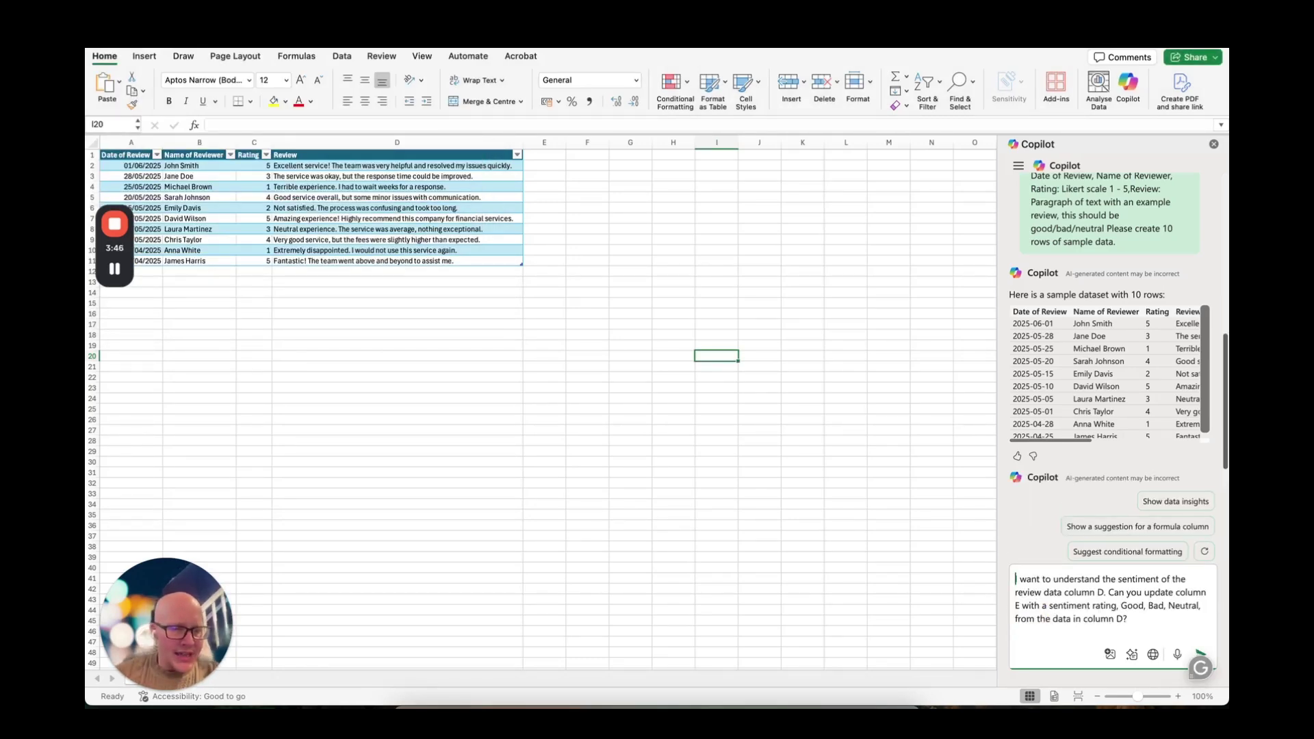
click(1063, 593)
text(,)
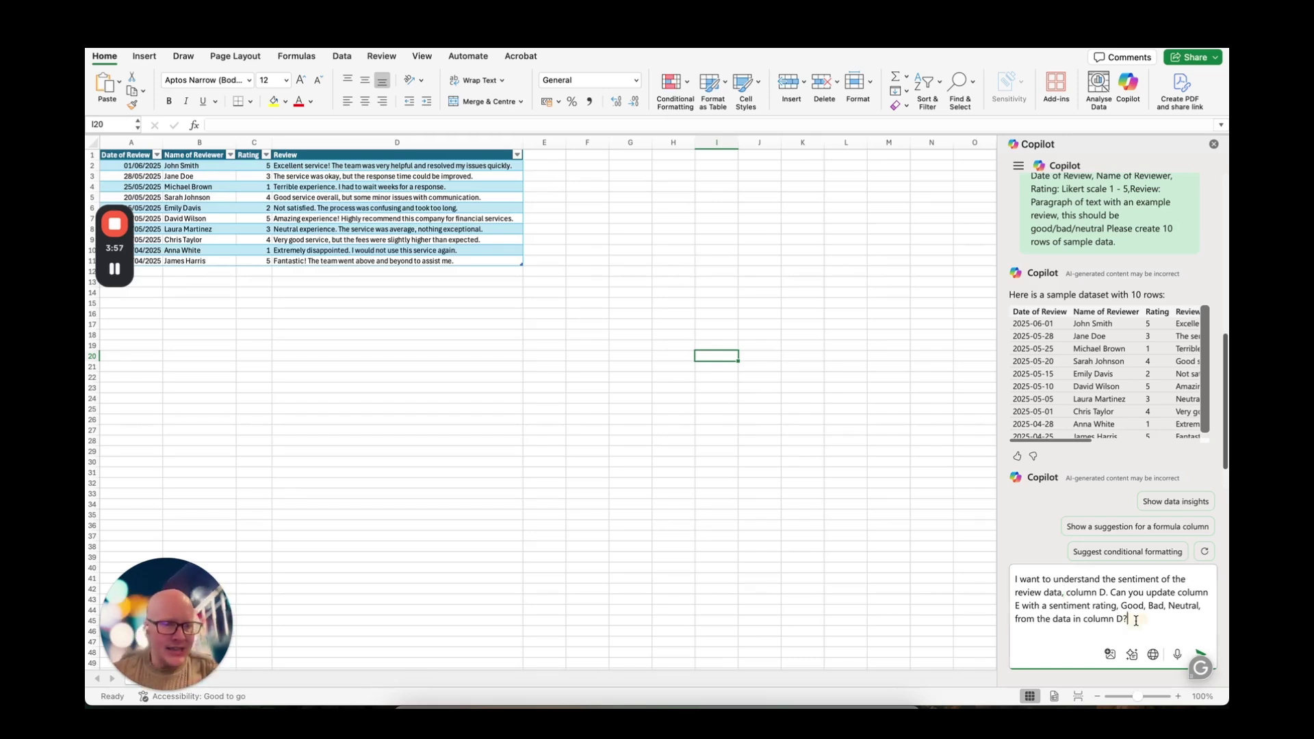
key(Return)
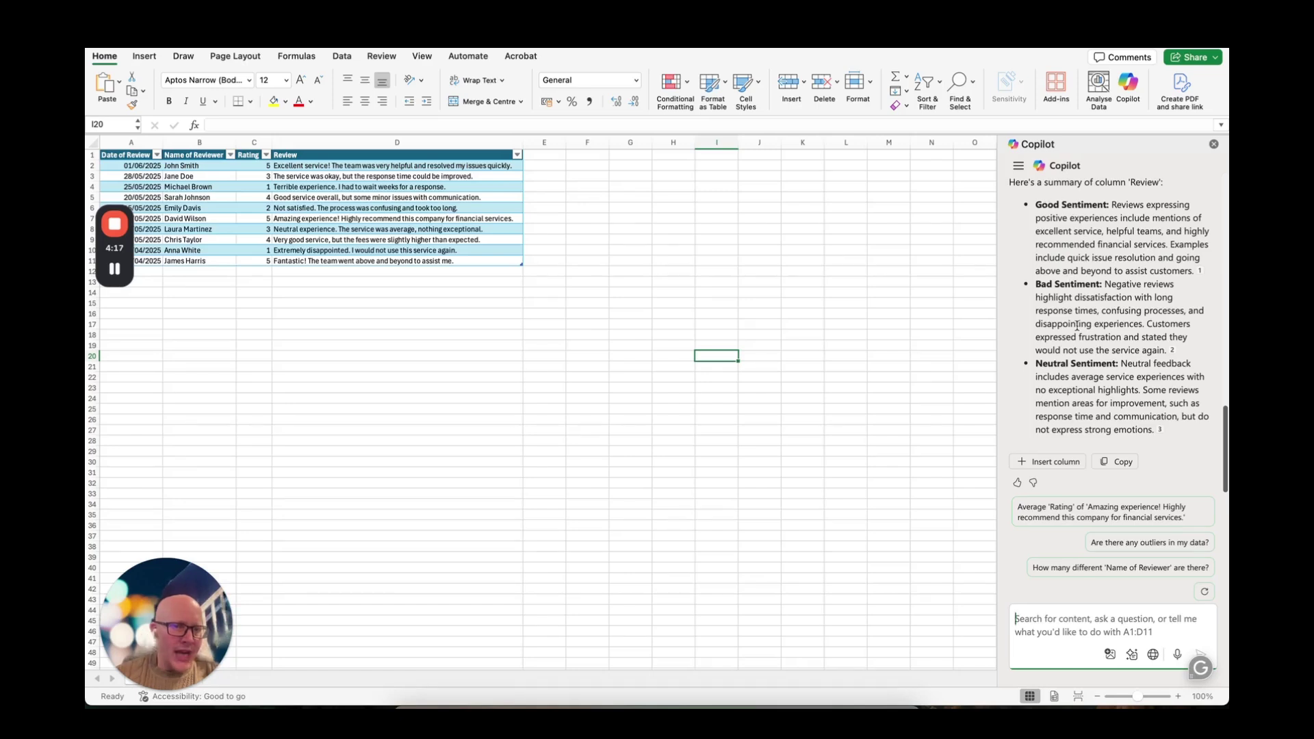
- Insert Copilot's suggested sentiment column into the table and widen column E to fit its text
click(1026, 461)
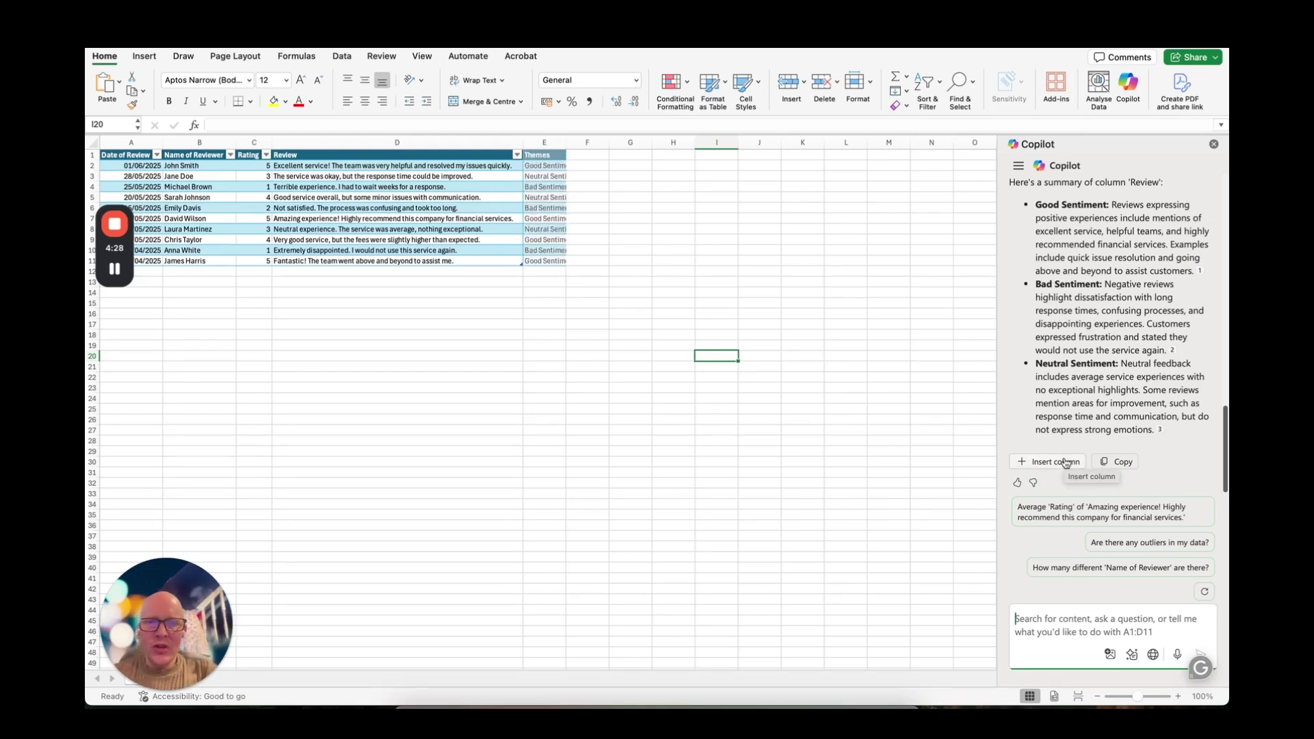
click(1065, 462)
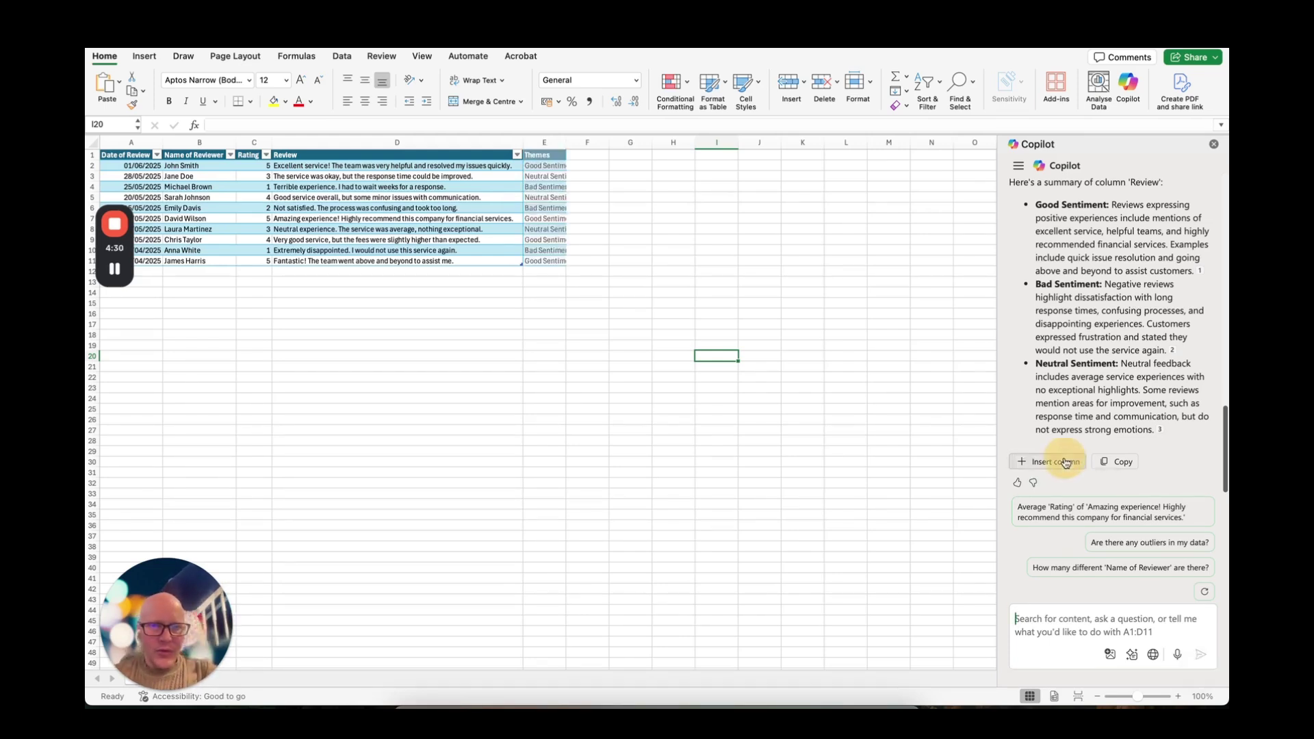
drag(564, 145, 586, 145)
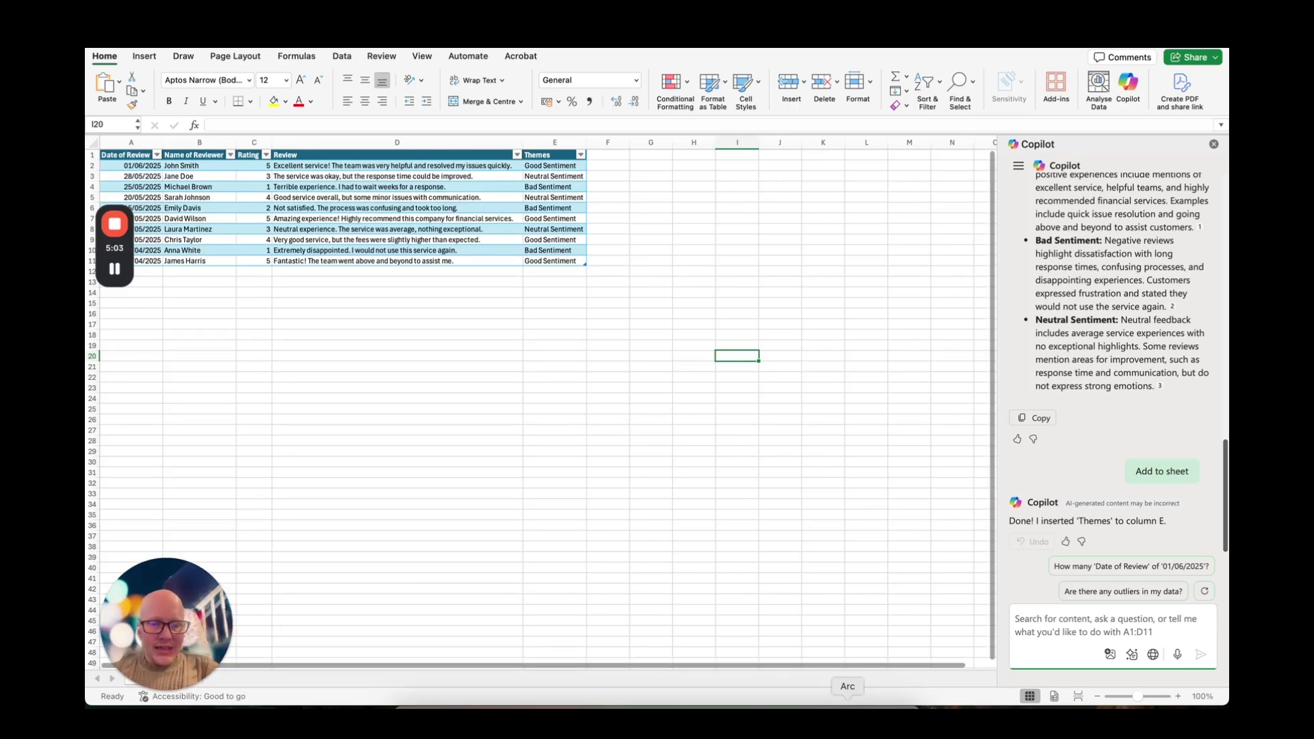
- Switch to the blank Google Sheets spreadsheet in Arc, hide the browser sidebar, and return from Sentiment analyser to the main Gemini view
click(847, 705)
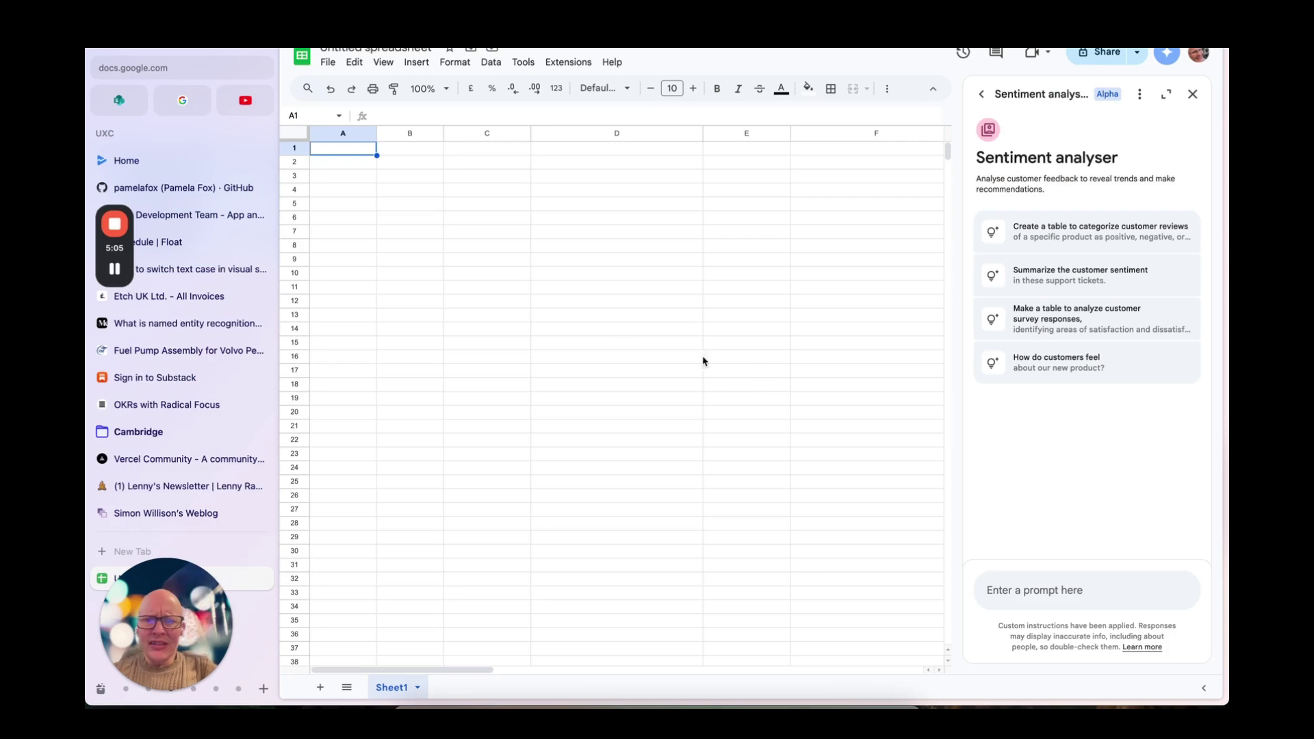
key(super+s)
click(552, 258)
key(super+s)
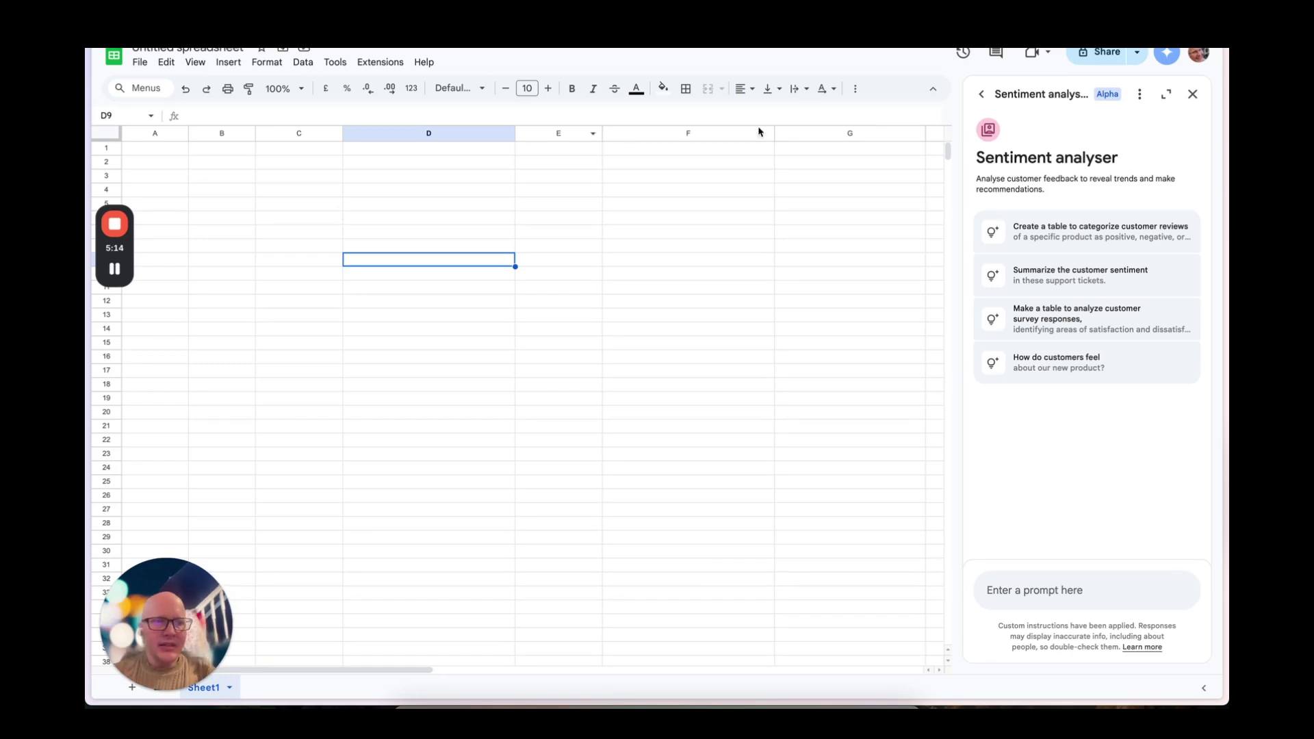
click(981, 94)
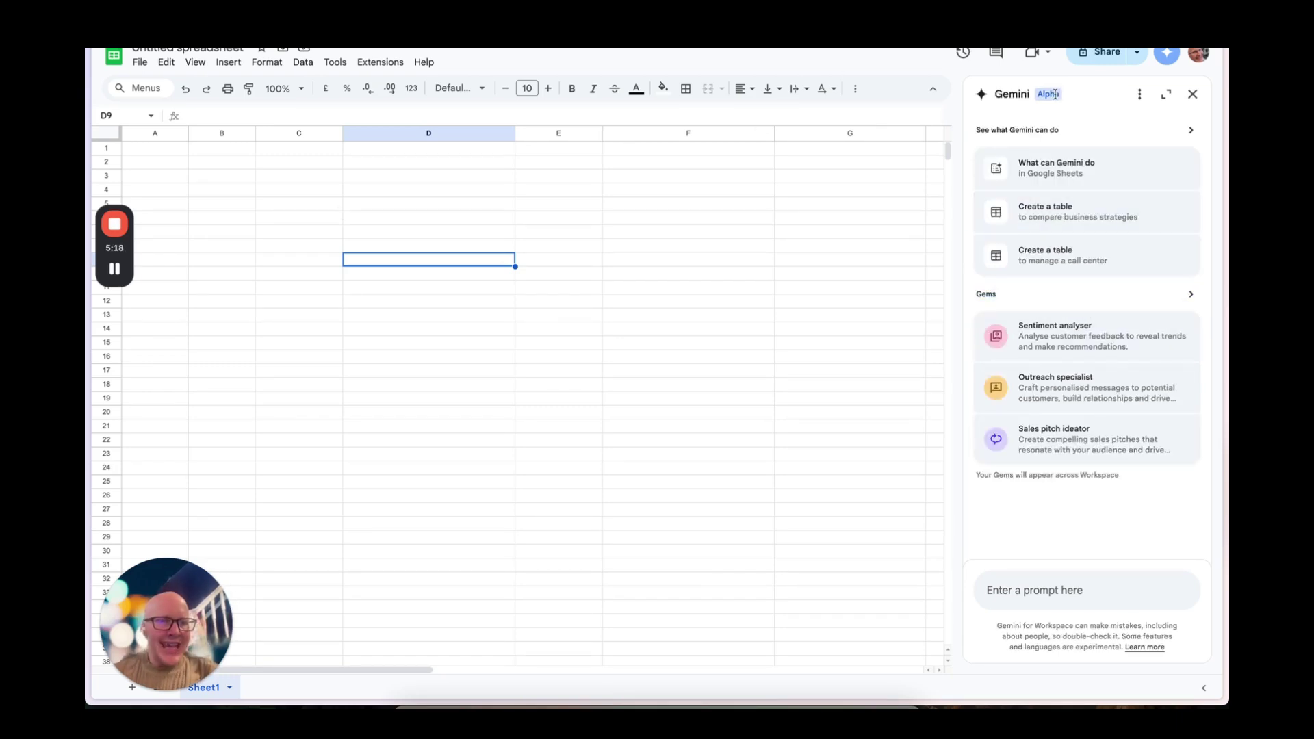
mouse_move(1045, 95)
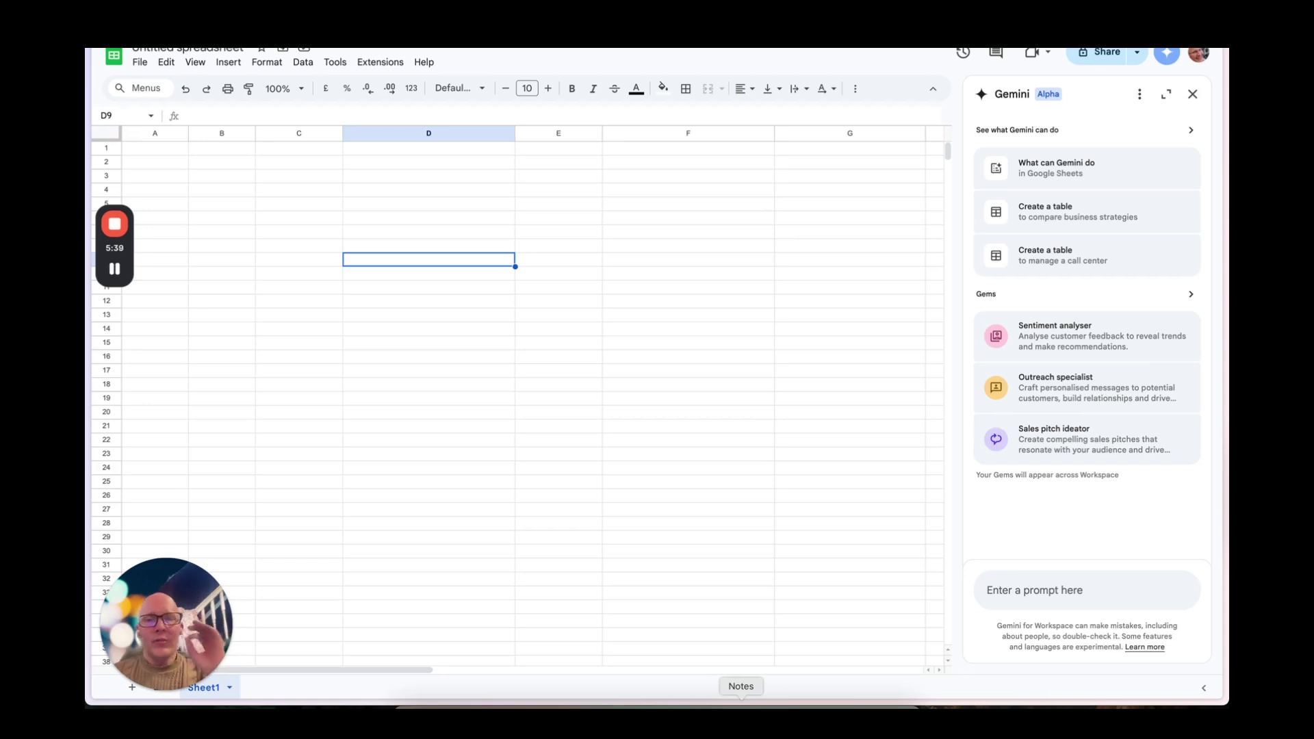
- Copy the dataset prompt from Notes without its heading and submit it to Gemini in Google Sheets
click(741, 706)
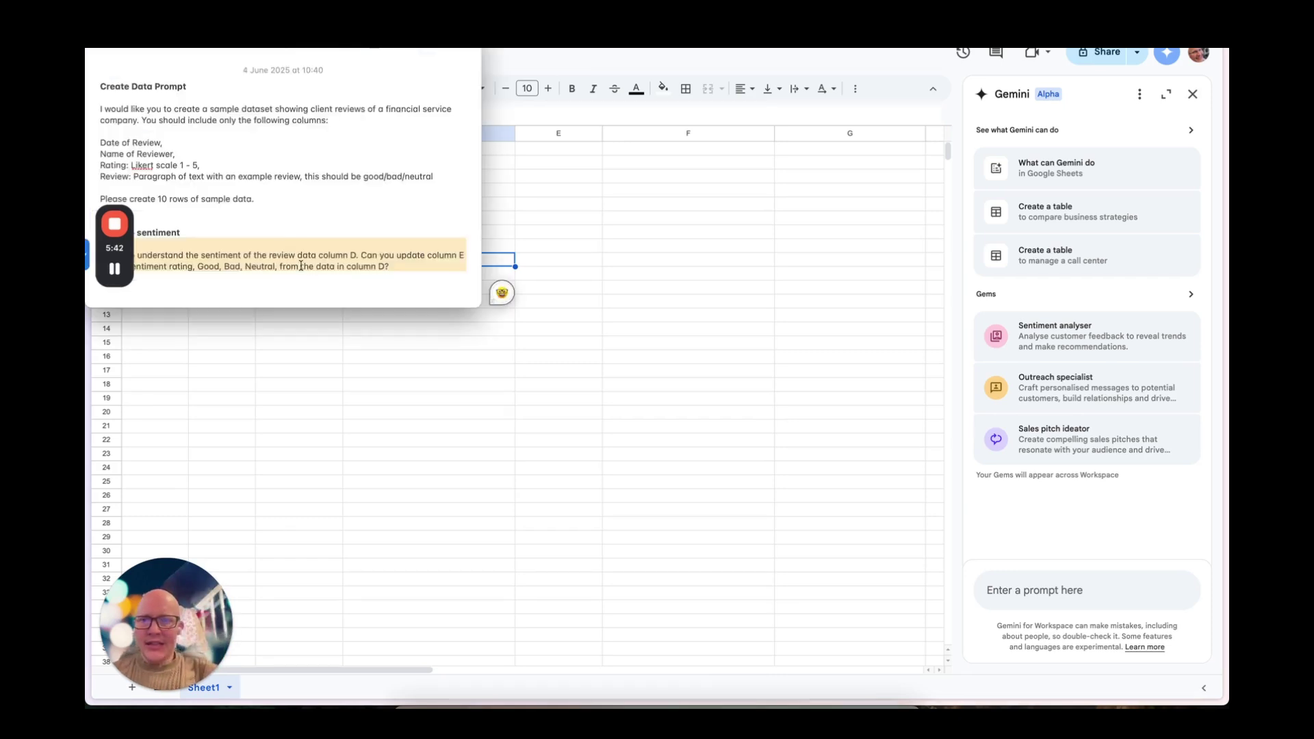
click(278, 203)
drag(278, 203, 89, 110)
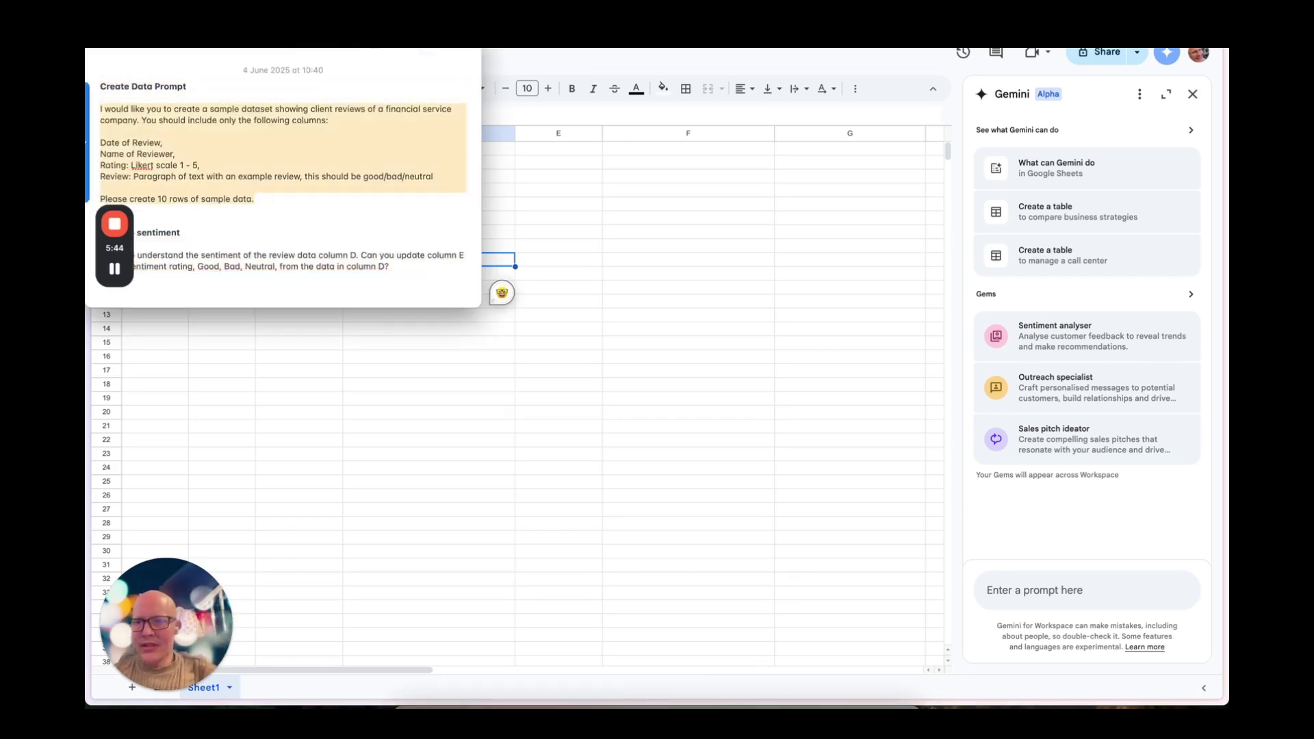
click(1025, 590)
key(ctrl+v)
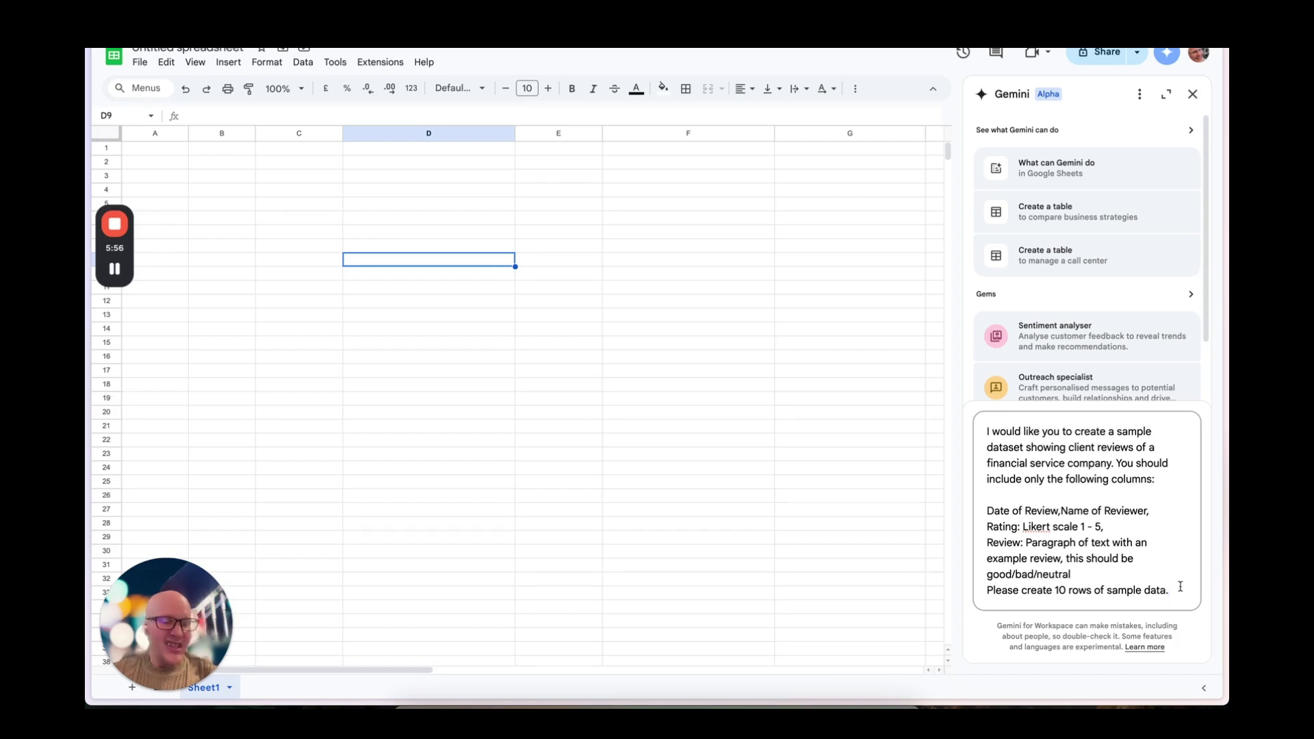
key(Return)
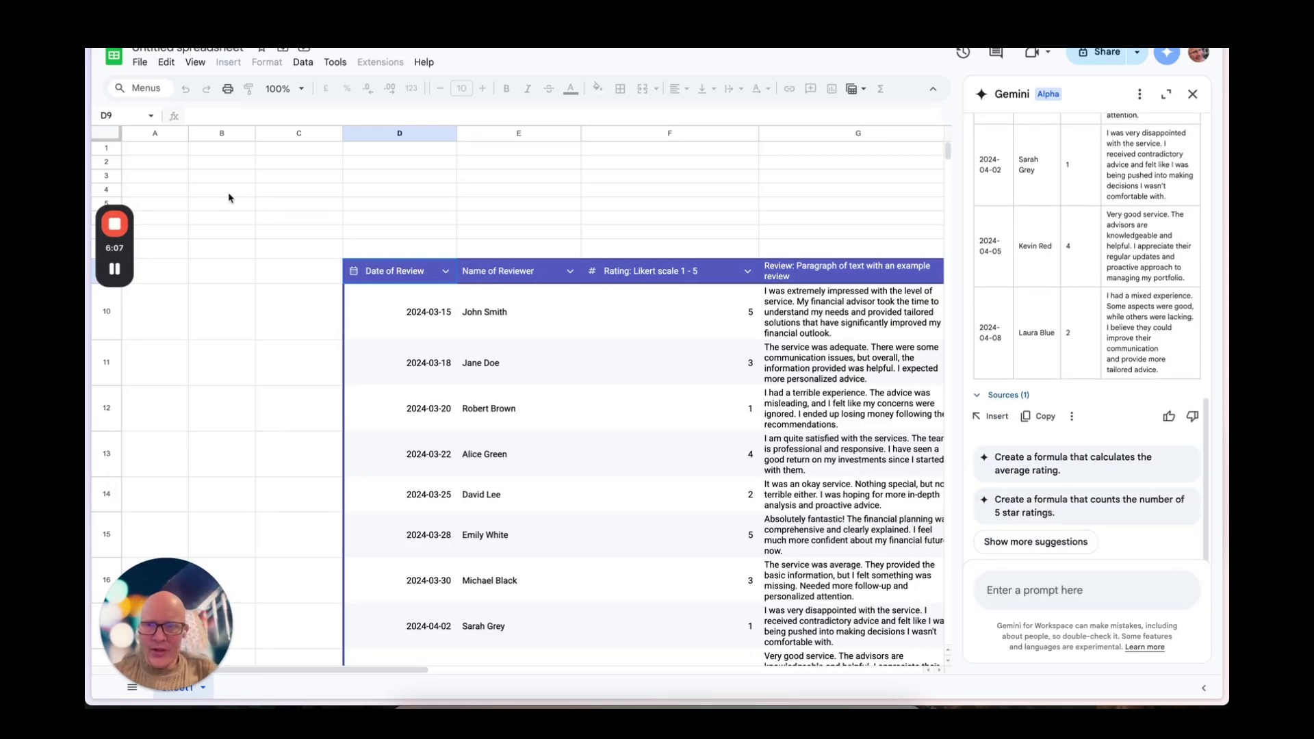
- Discard the table preview placed at D9 and insert Gemini's generated table at cell A1 instead
click(158, 152)
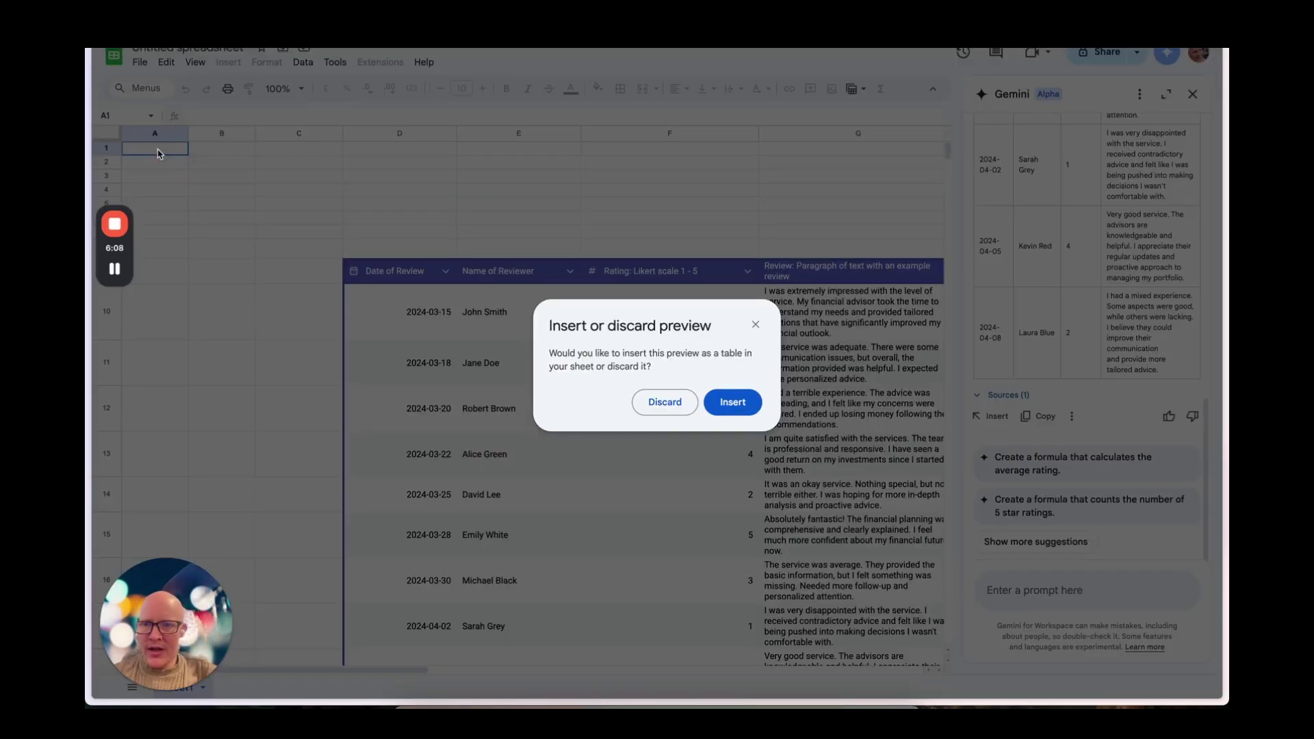
click(658, 400)
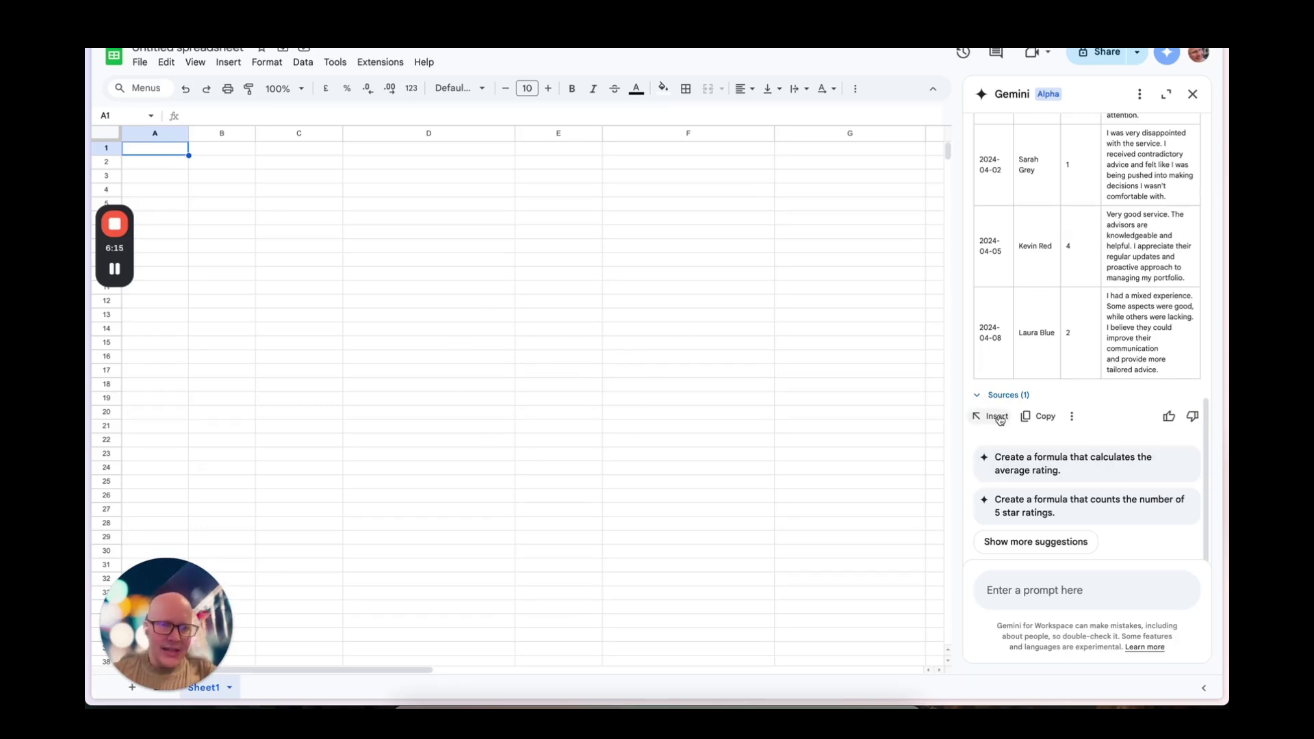
click(997, 417)
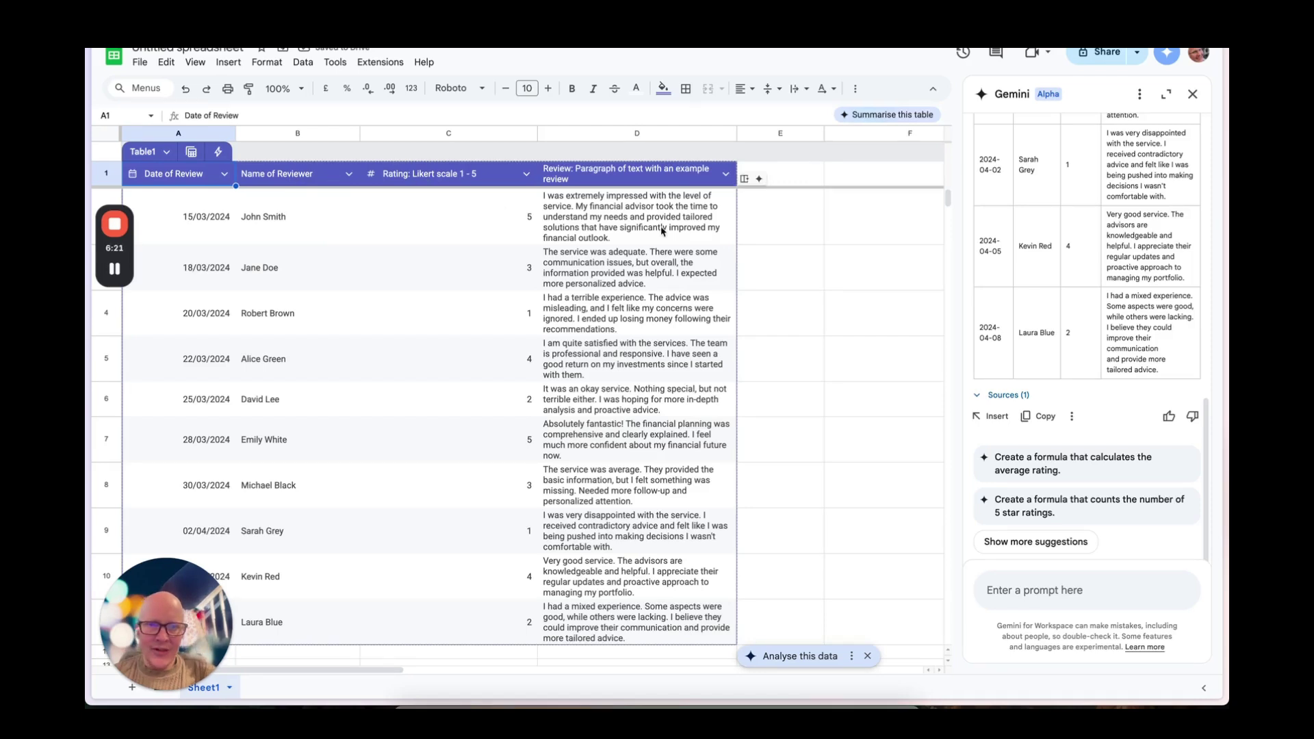
- Select cell E1 beside the table, and copy the sentiment rating prompt from Notes
click(769, 241)
click(802, 180)
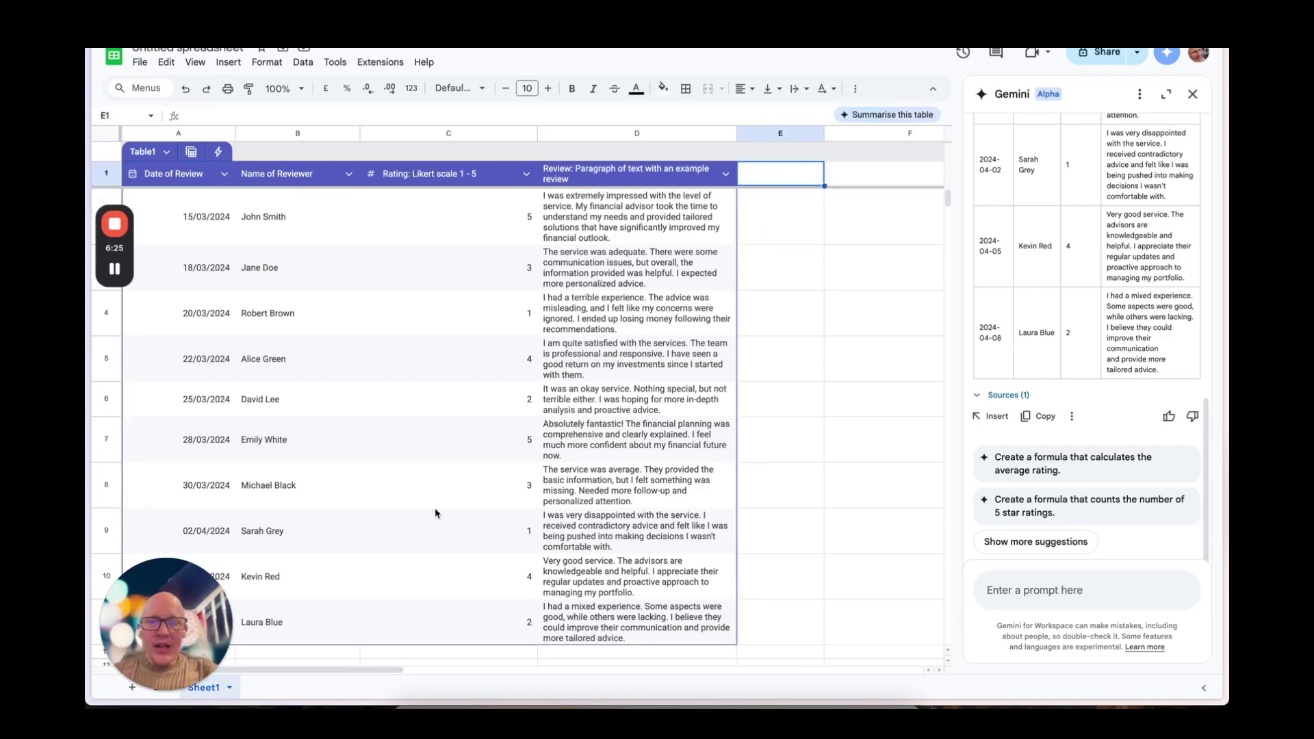
key(super+Tab)
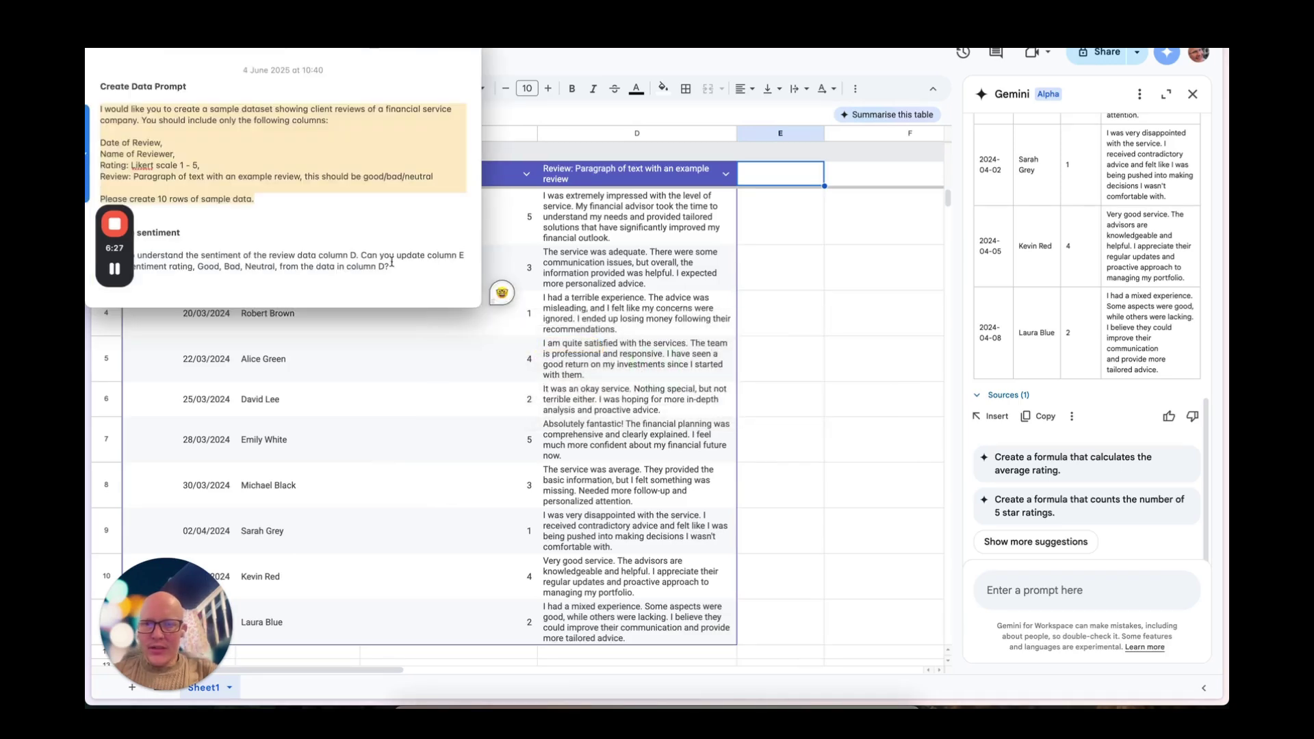
drag(415, 262, 103, 255)
key(ctrl+c)
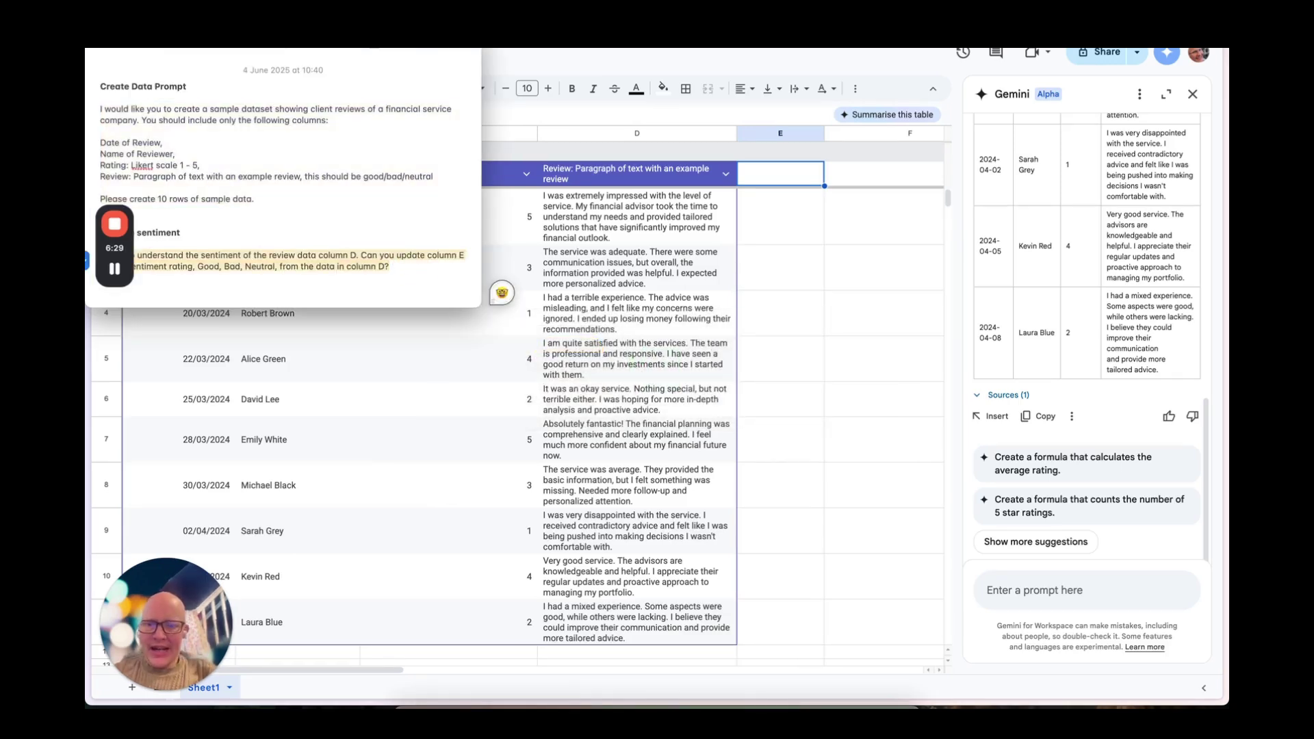
- Paste the sentiment rating prompt into Gemini, add a comma after "review data", and submit it
click(1030, 590)
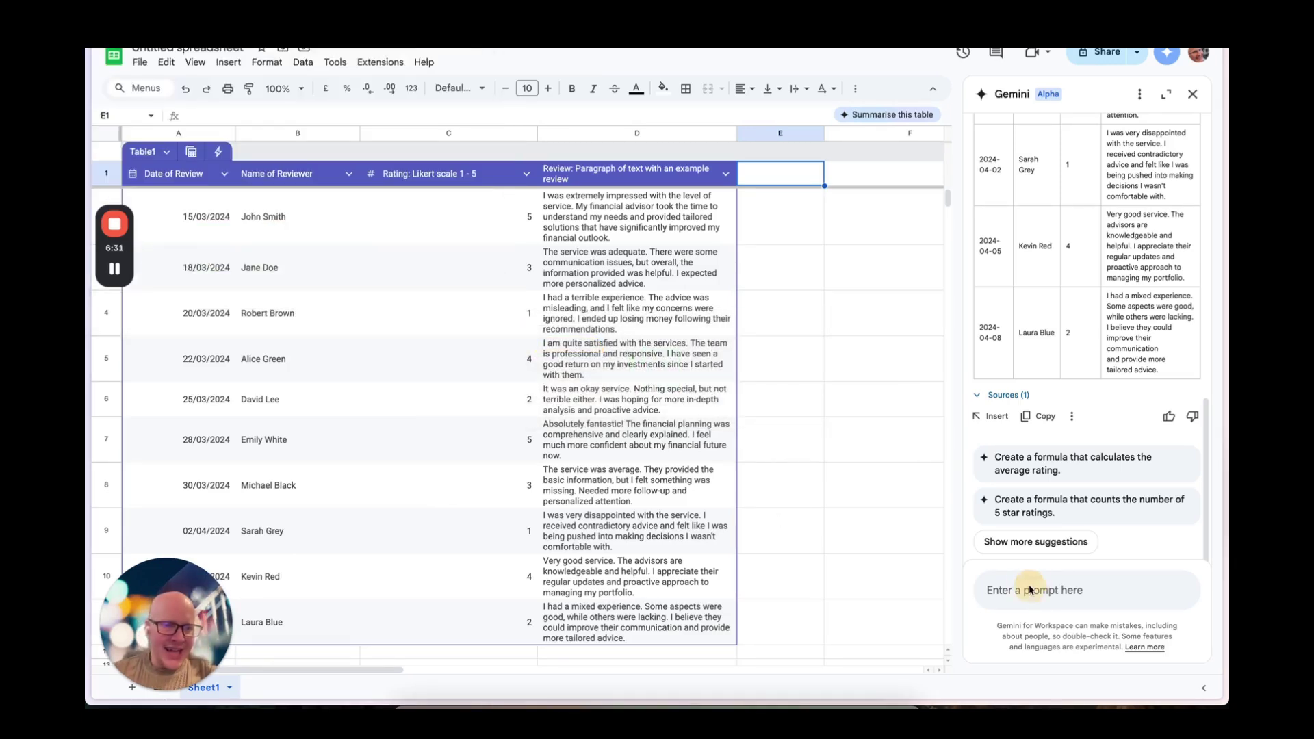
key(super+v)
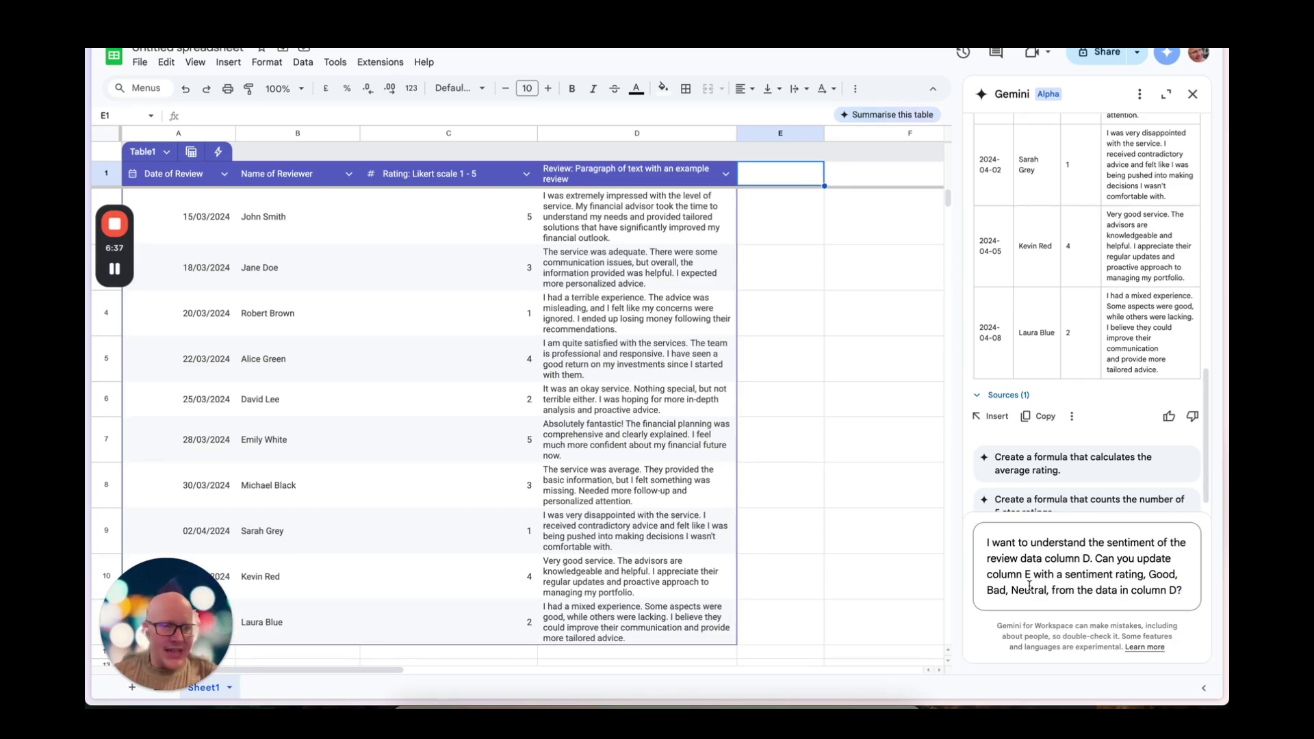
click(1041, 560)
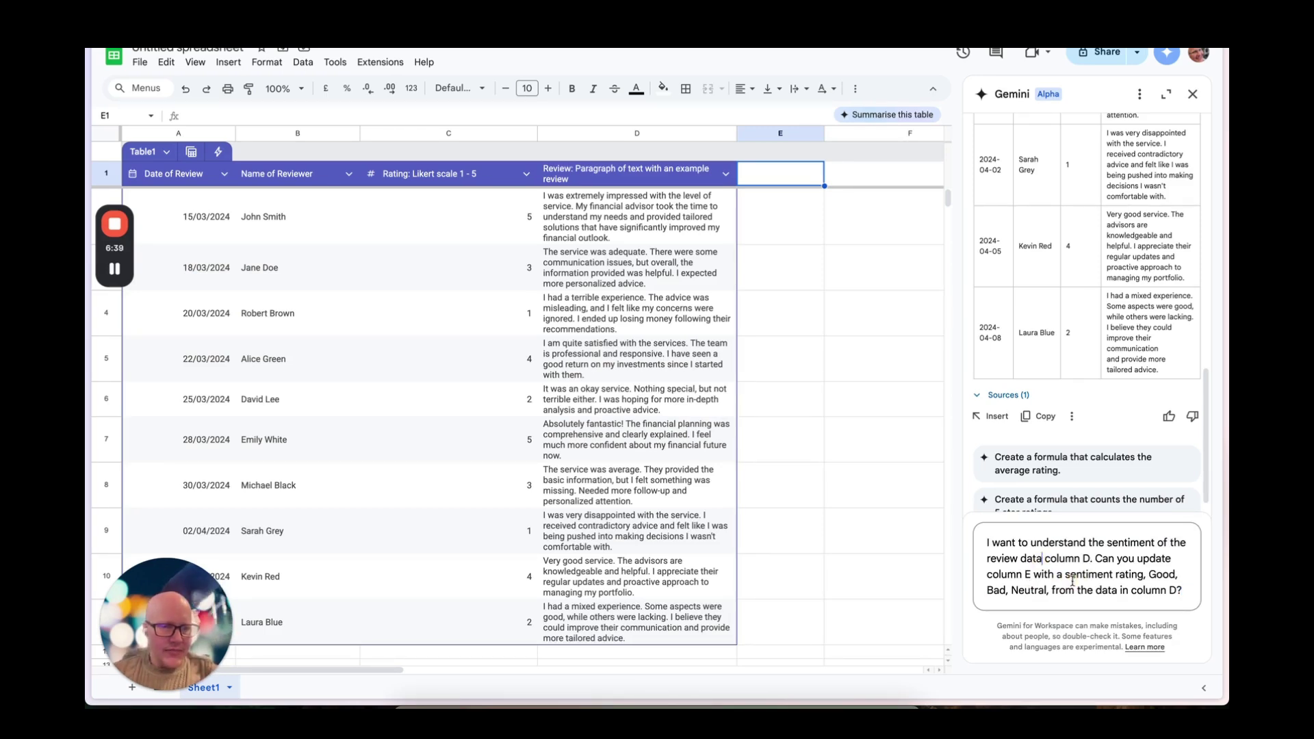
text(,)
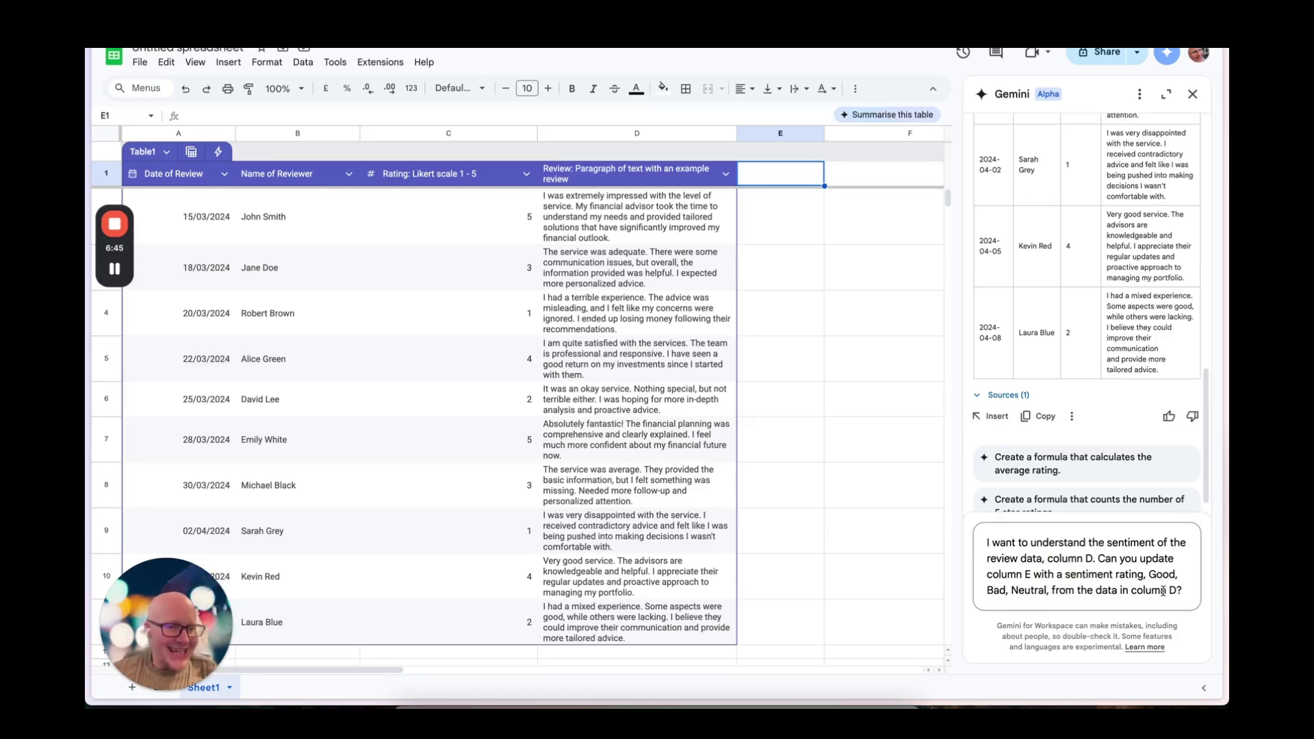
click(1194, 594)
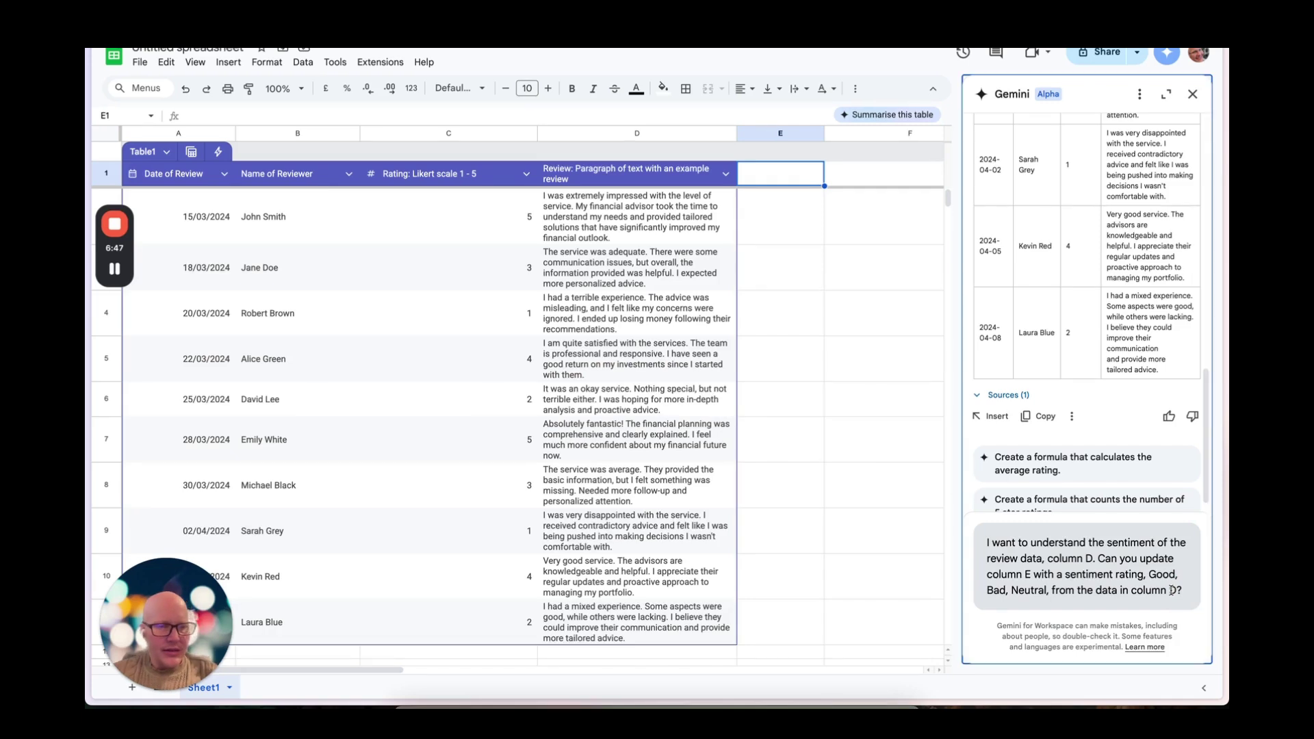
click(1134, 594)
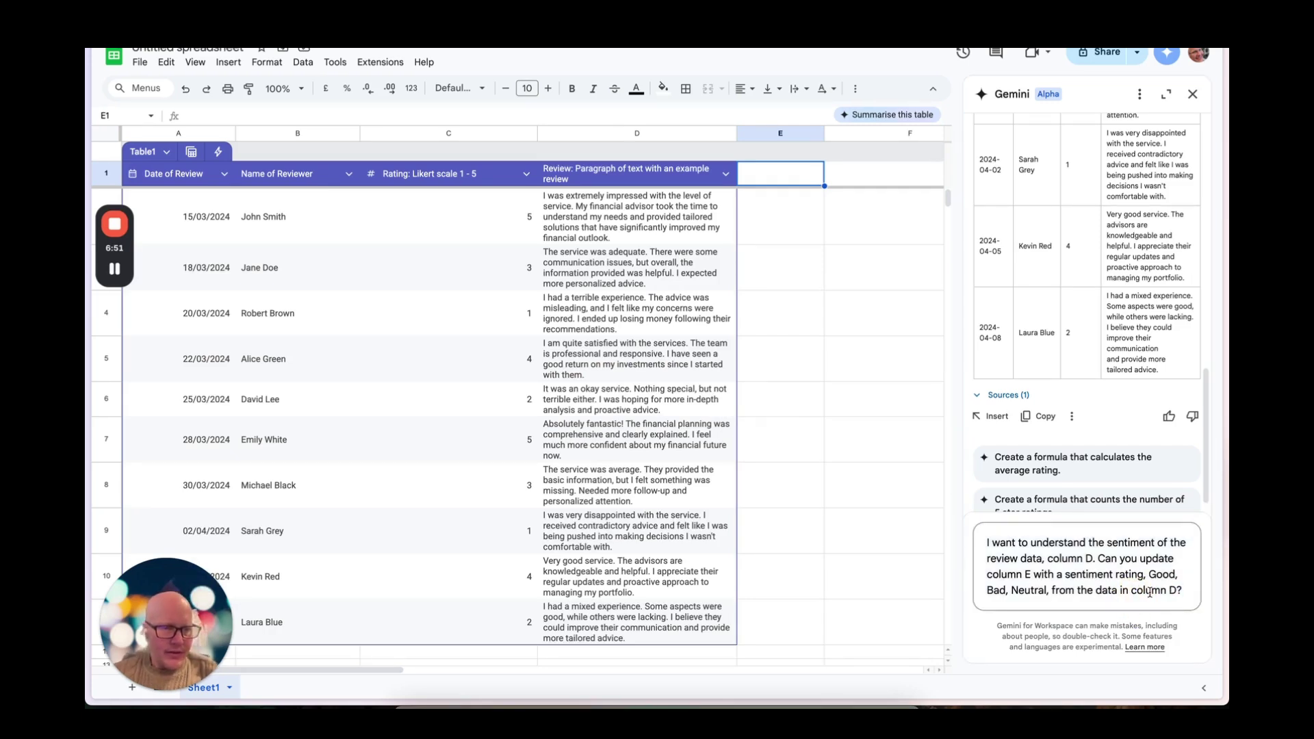
key(Return)
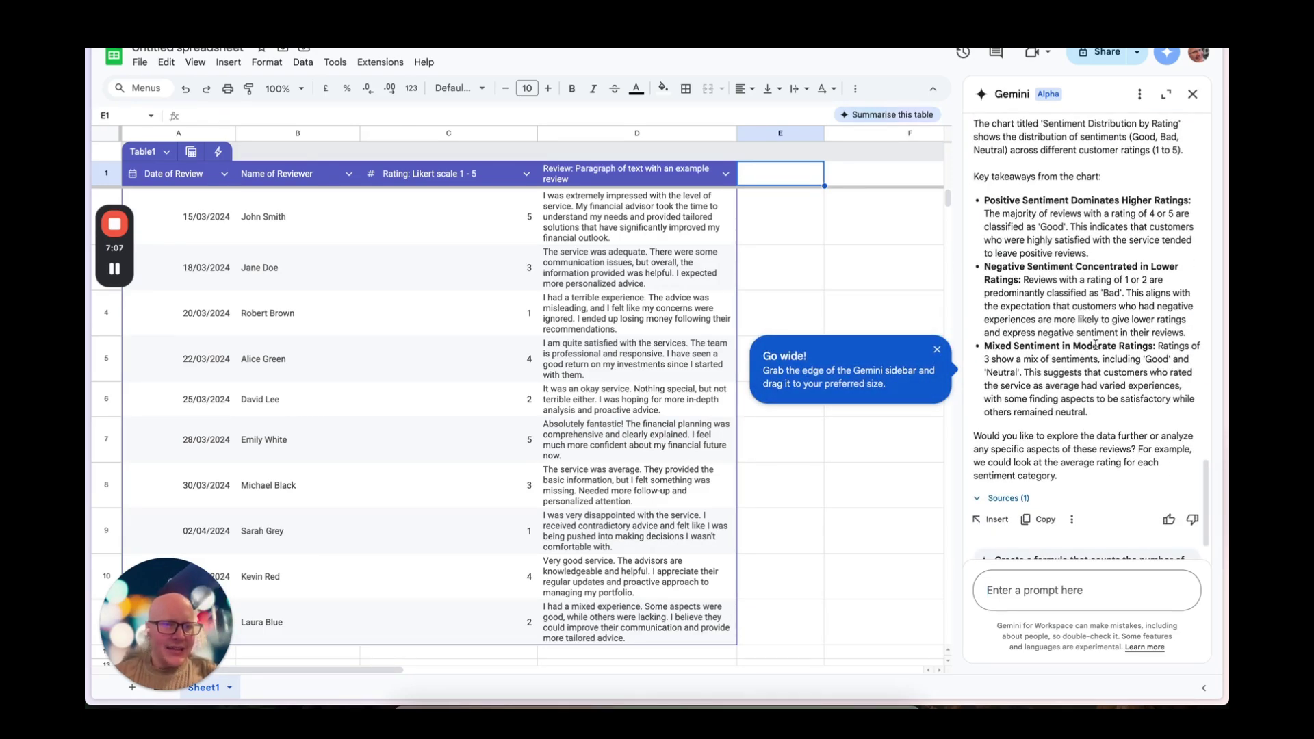
- Read through Gemini's sentiment chart and key takeaways, and dismiss the "Go wide!" tip
scroll(1094, 346, up, 6)
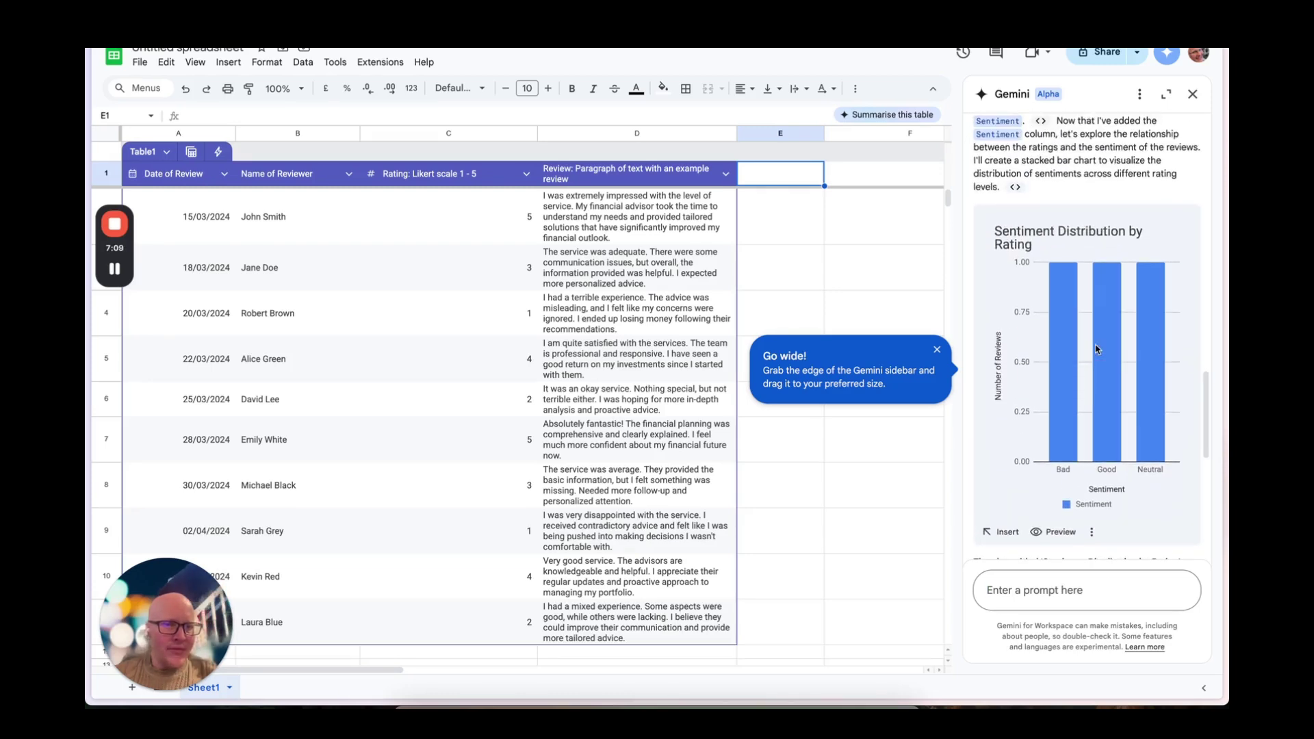
scroll(1095, 349, up, 2)
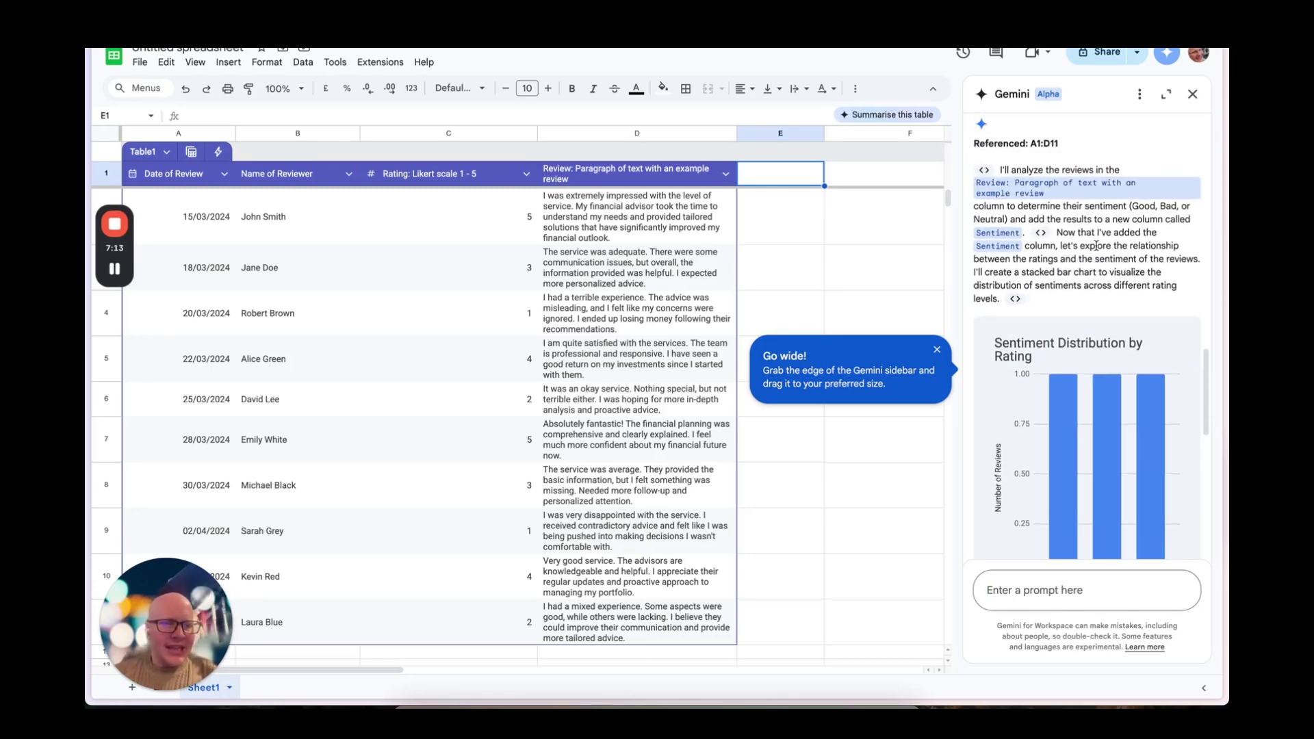
scroll(1057, 351, down, 10)
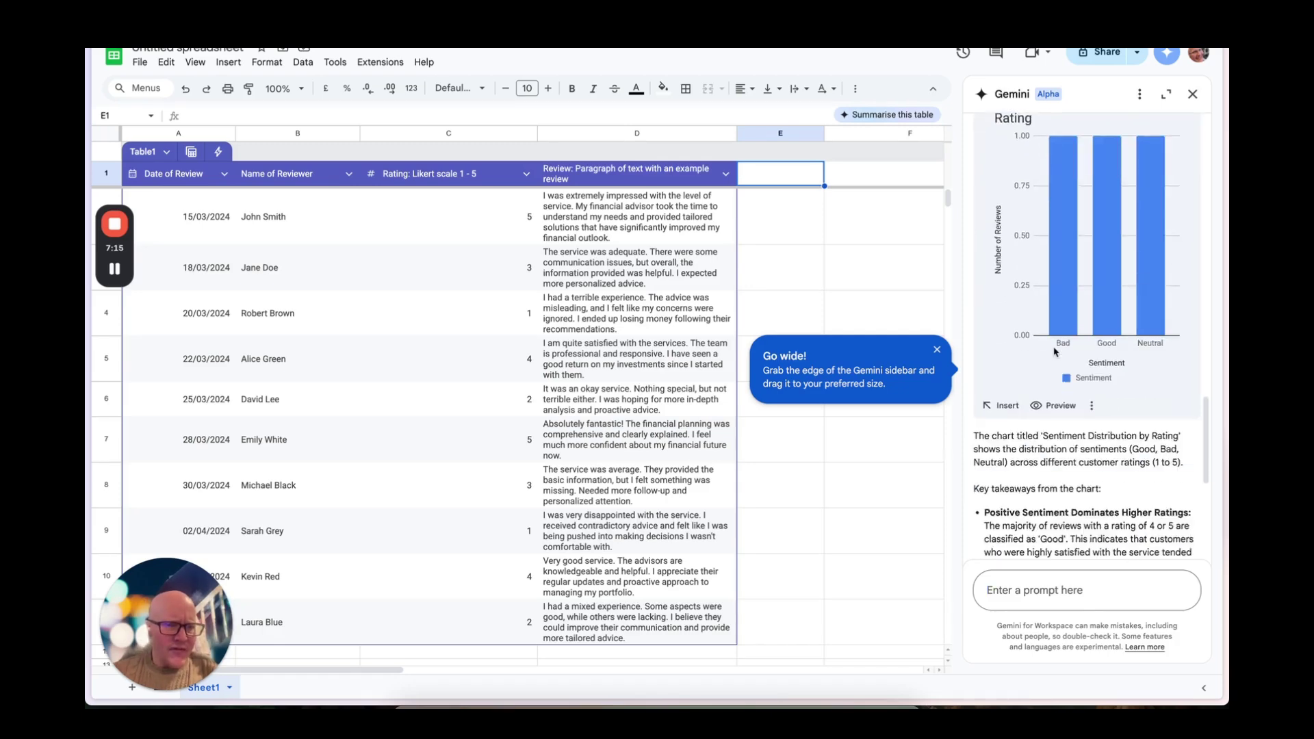
scroll(1053, 349, up, 3)
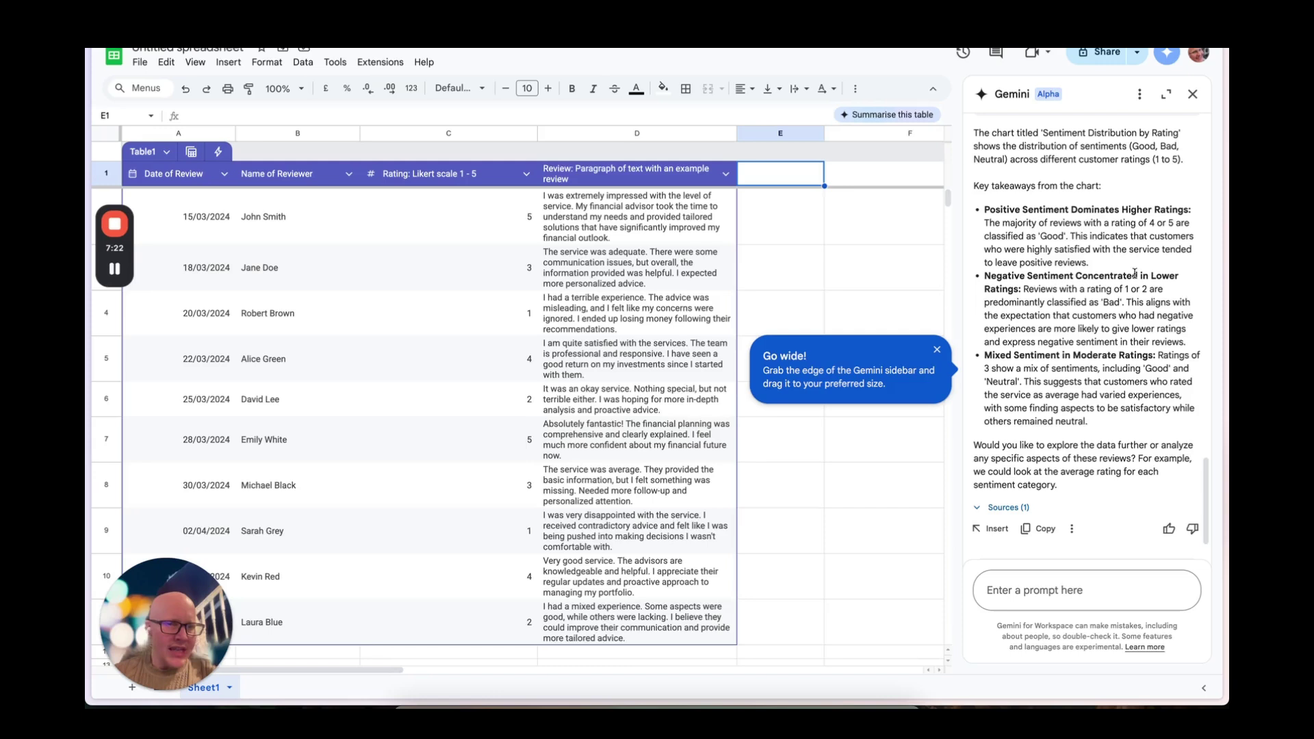
click(936, 349)
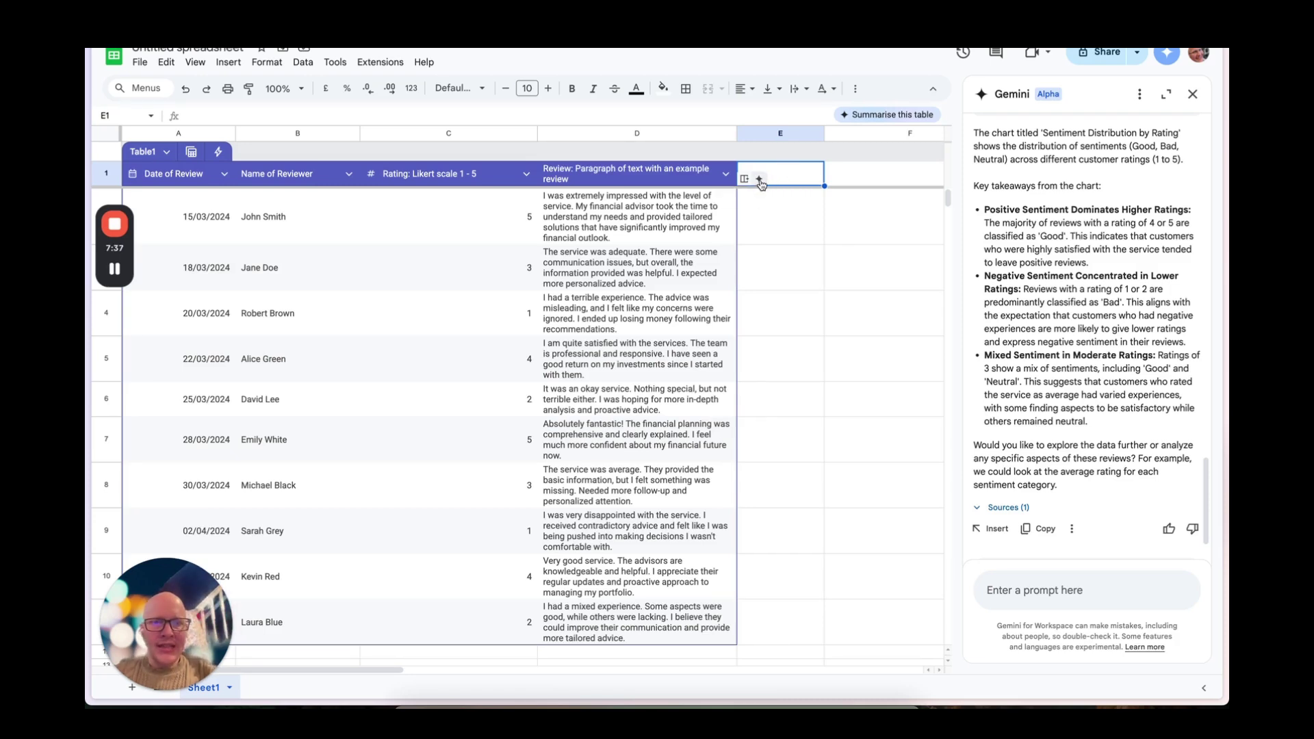
- Add an AI formula column directly beside the Review column of the table
click(759, 178)
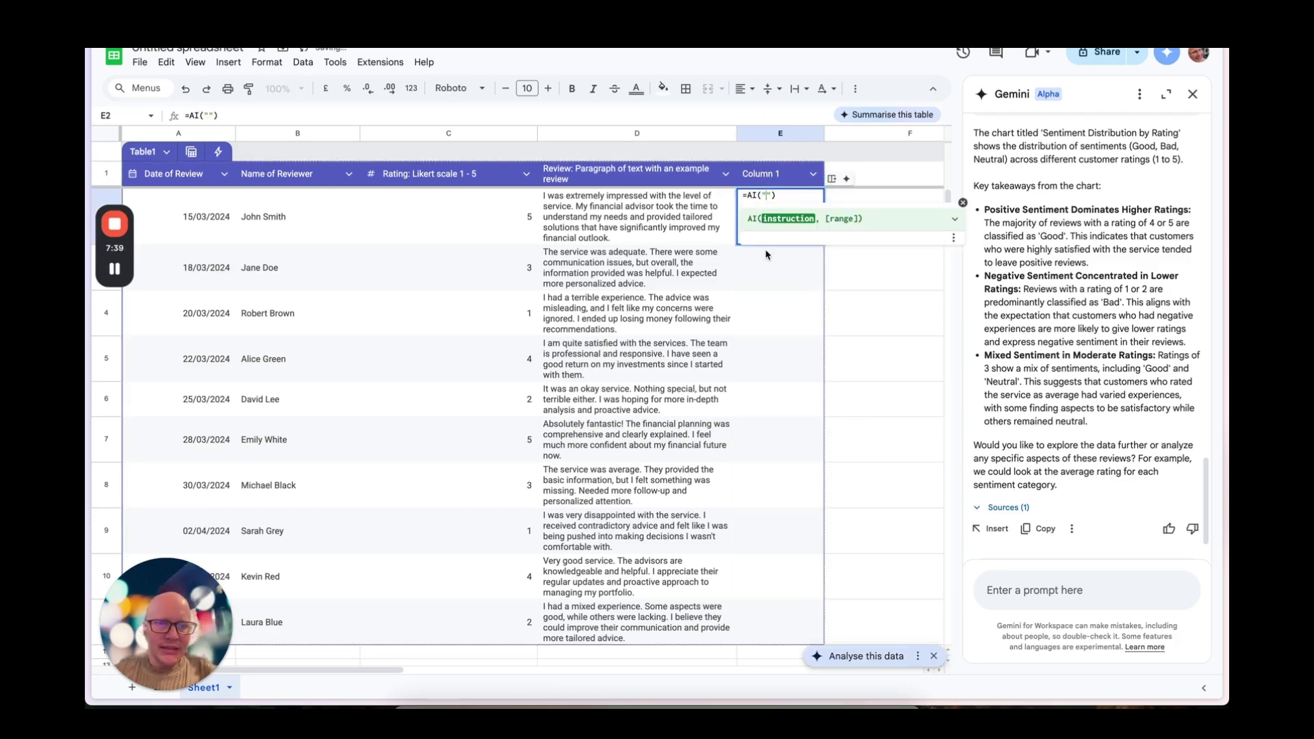
click(832, 322)
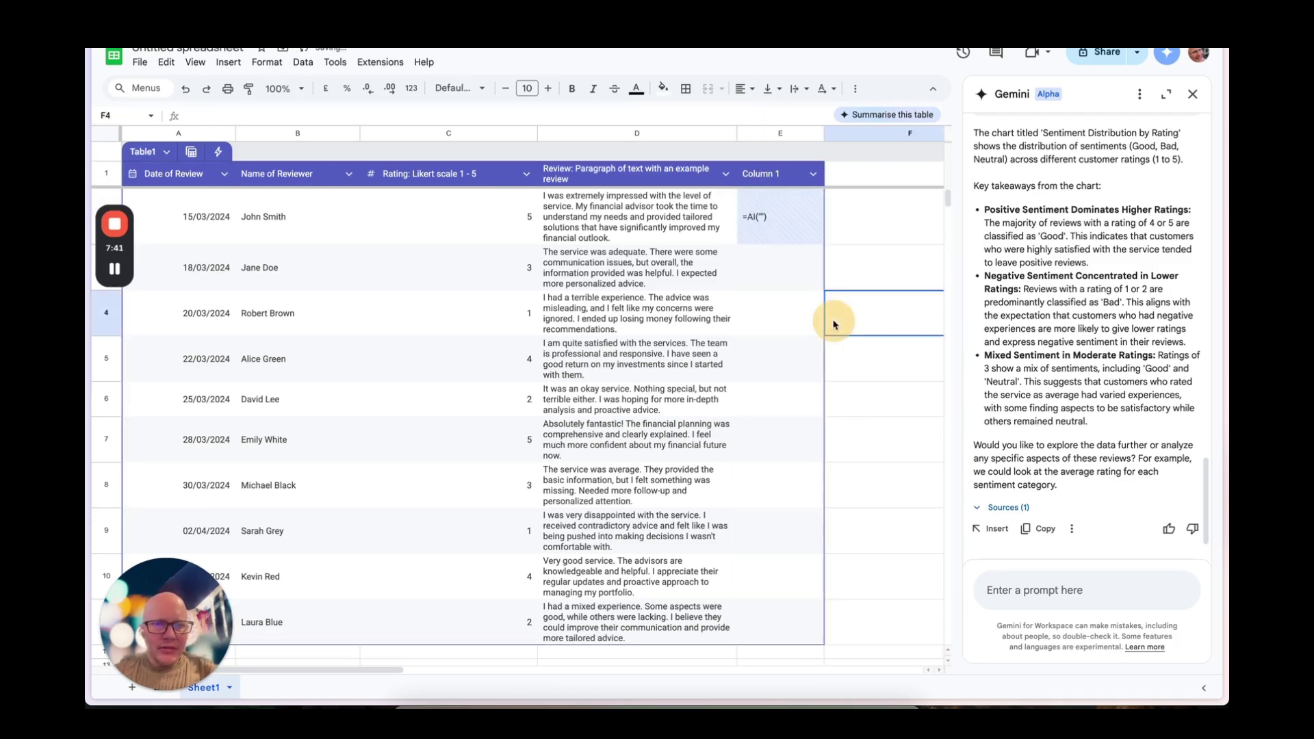
click(773, 214)
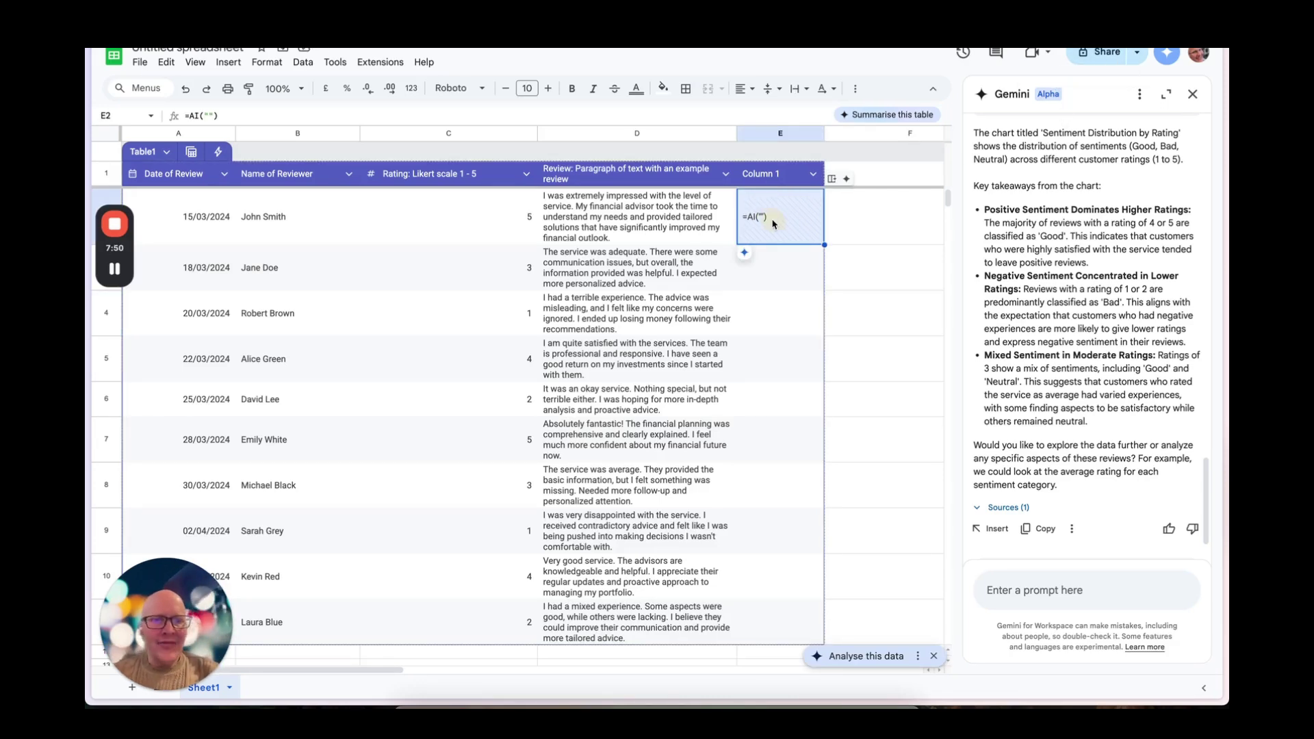
- Rebuild the AI formula in E2 with the copied sentiment prompt as its quoted instruction
click(429, 119)
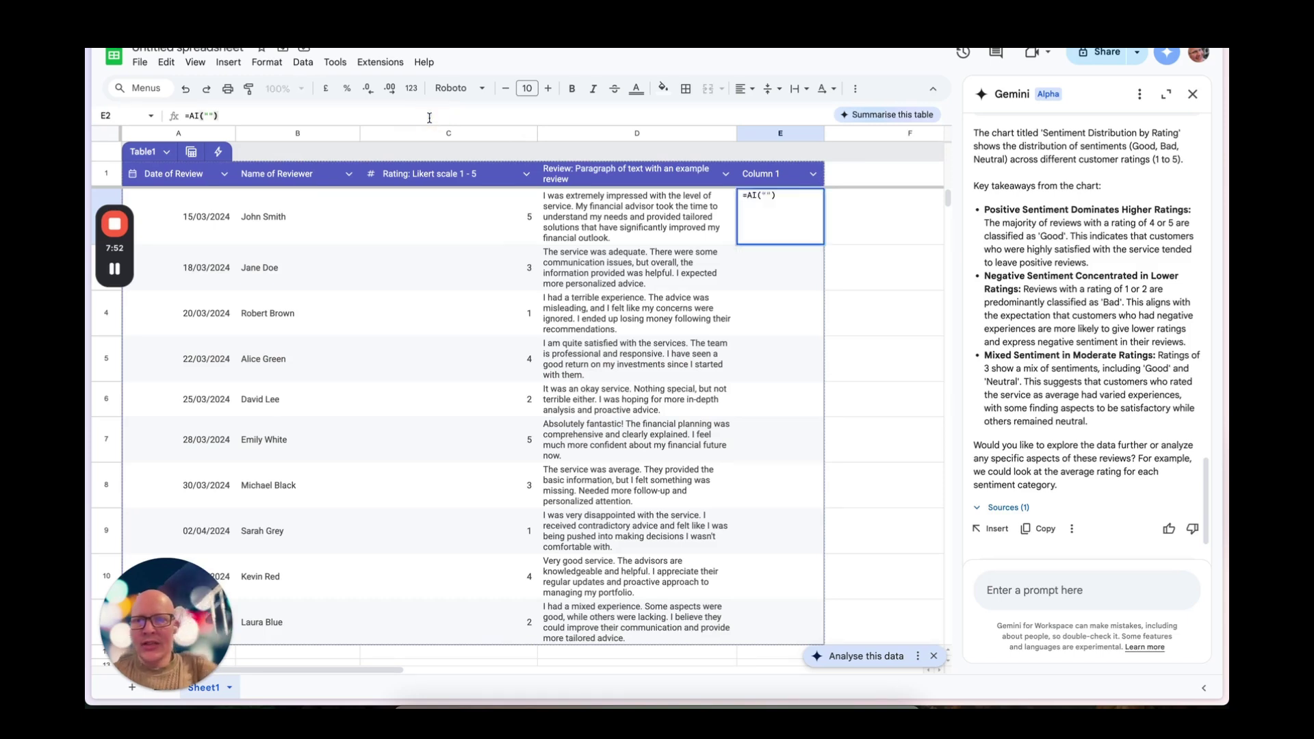
key(BackSpace)
key(BackSpace)
key(BackSpace)
key(BackSpace)
text(()
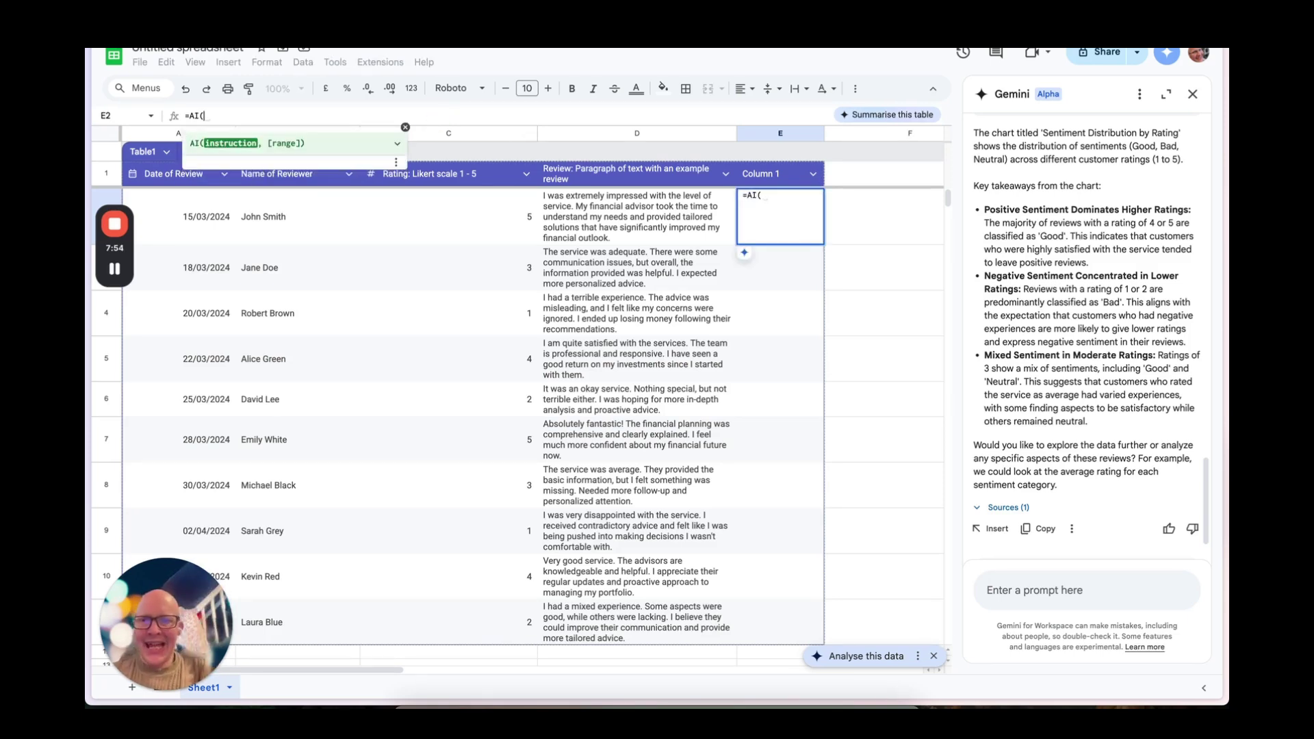
text(")
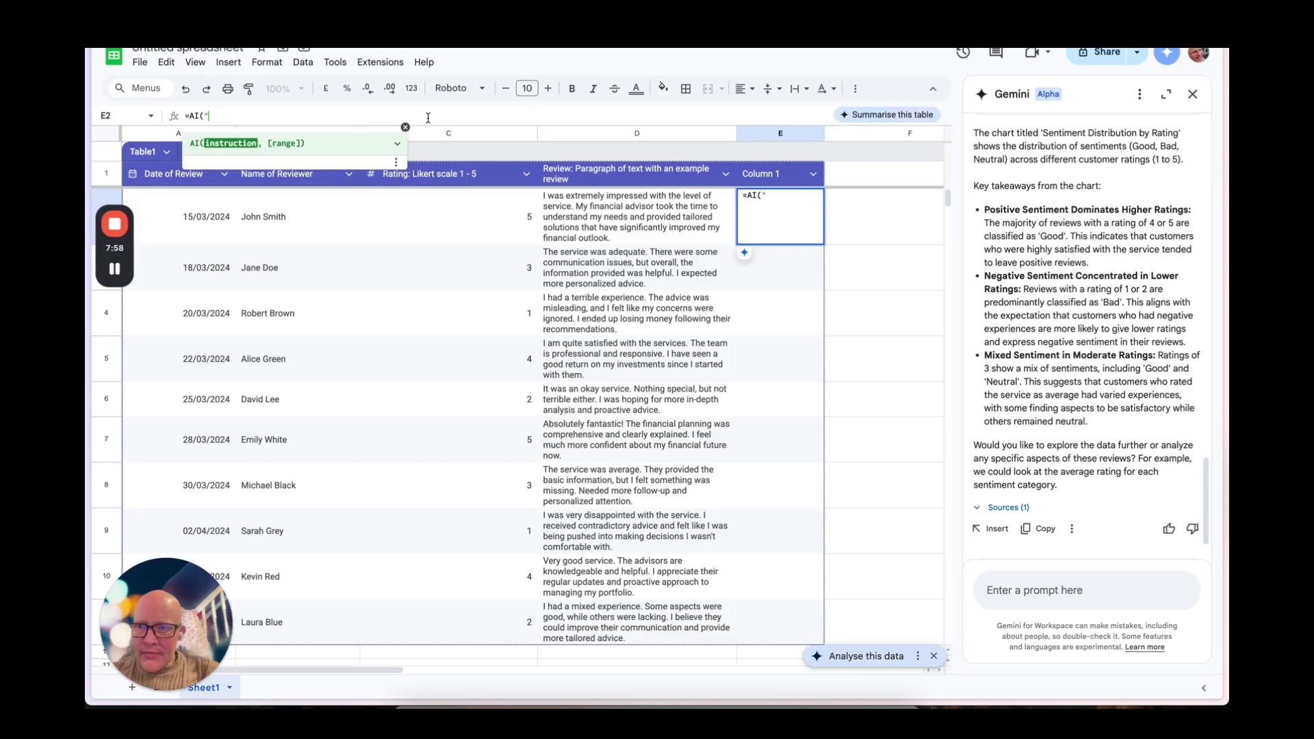
key(ctrl+v)
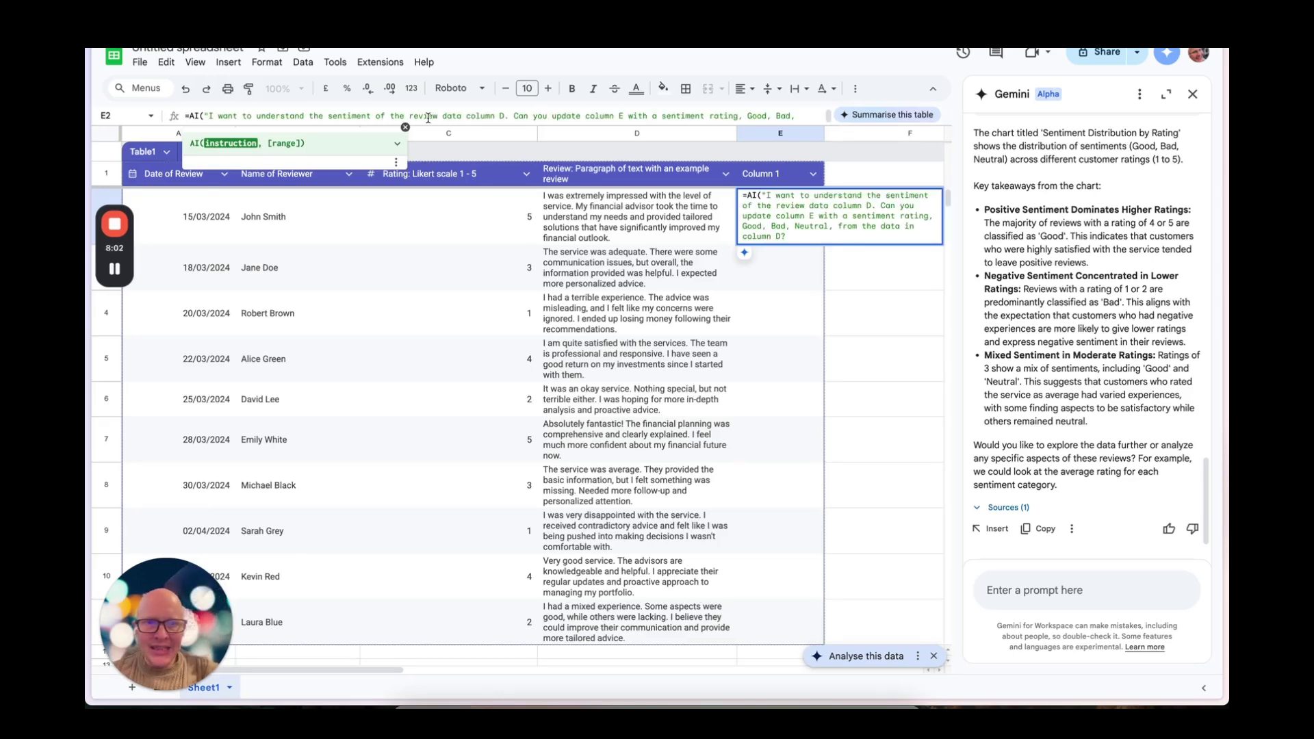
text(")
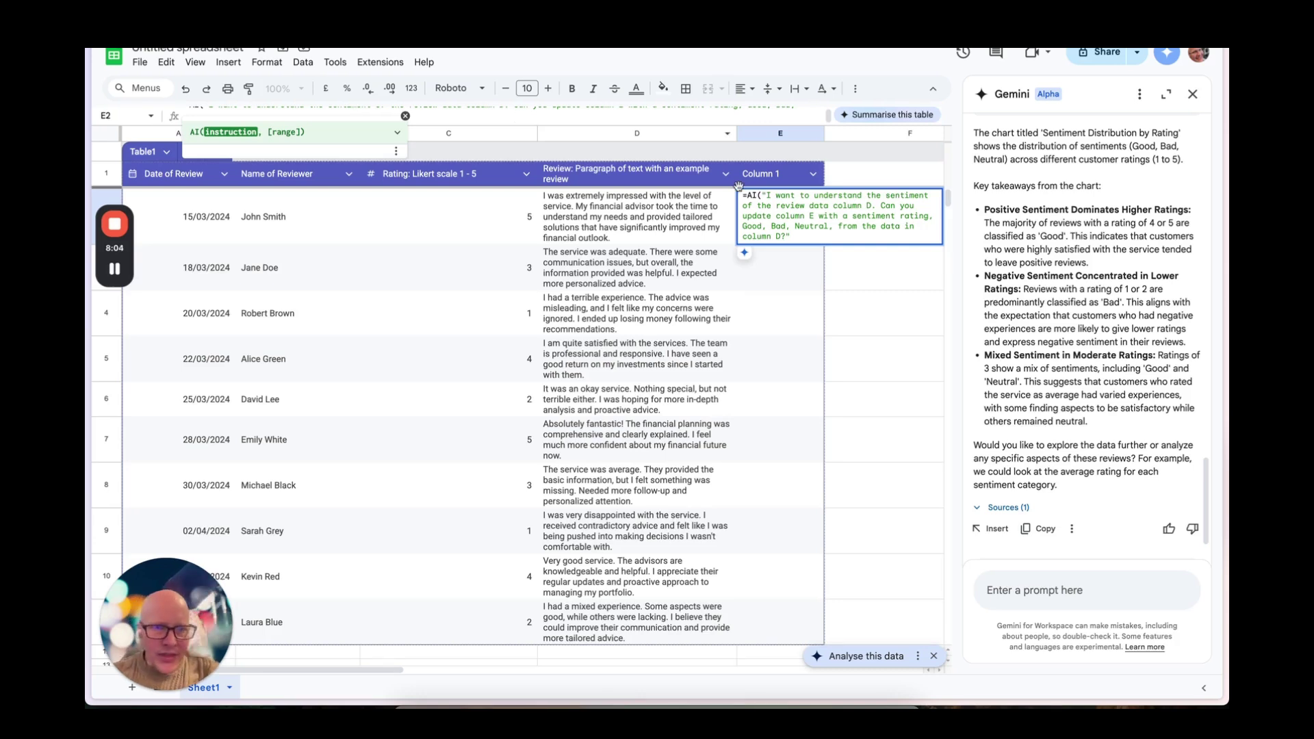
- Remove "column D" after "review data" in E2's instruction, and replace "column E with" by "provide"
click(835, 207)
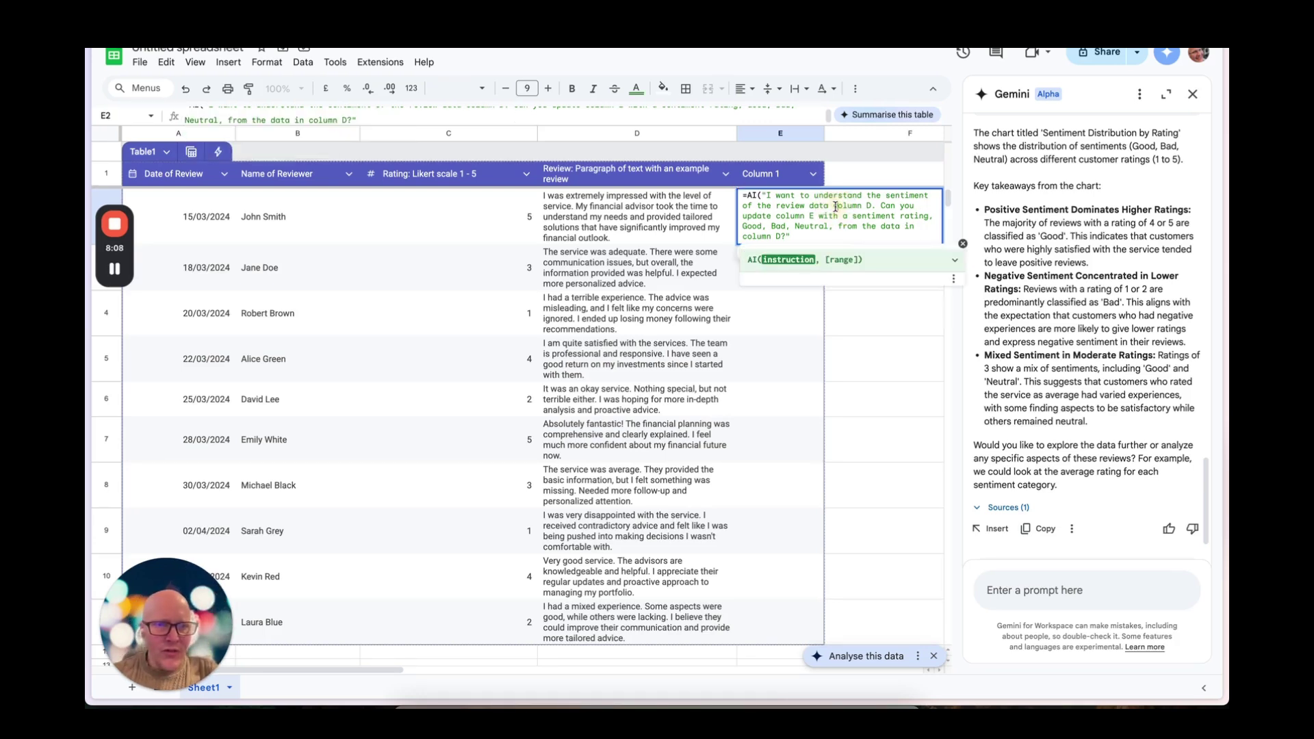
drag(833, 207, 879, 206)
key(BackSpace)
key(BackSpace)
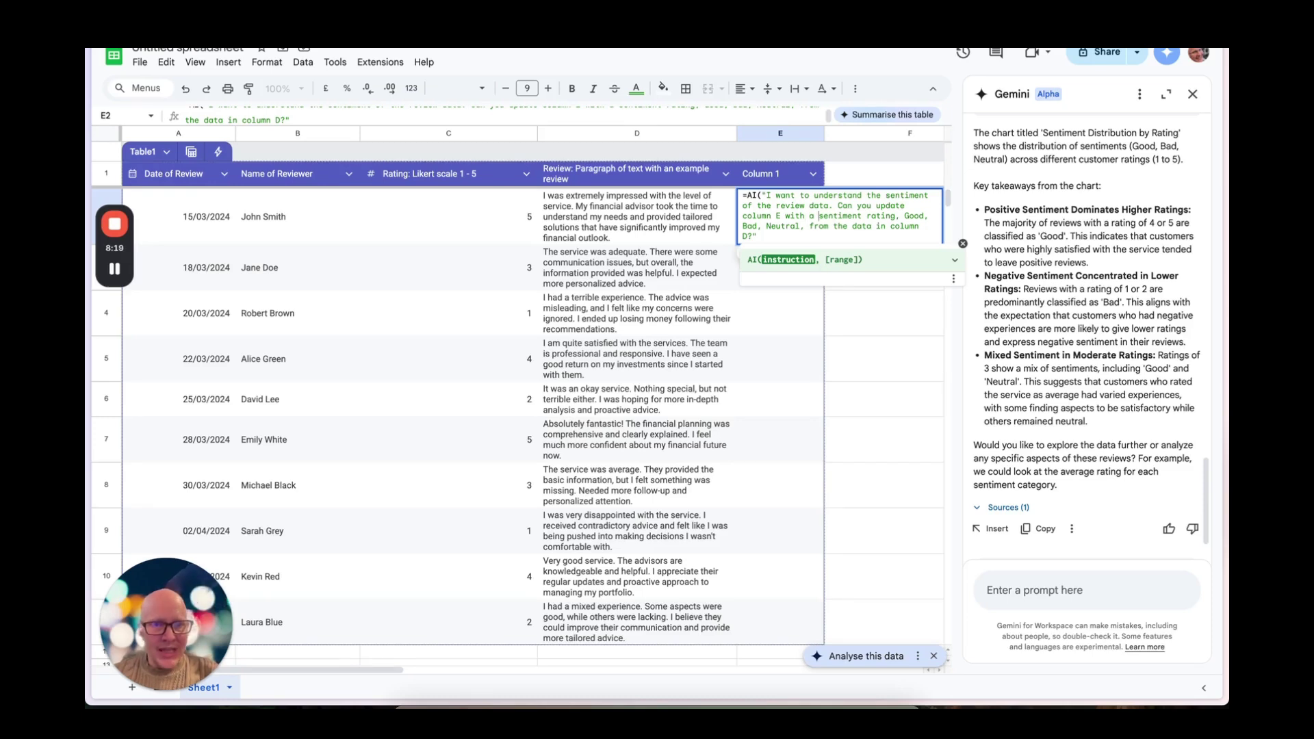
key(ctrl+shift+Left)
key(ctrl+shift+Left)
key(ctrl+shift+Left)
text(provide)
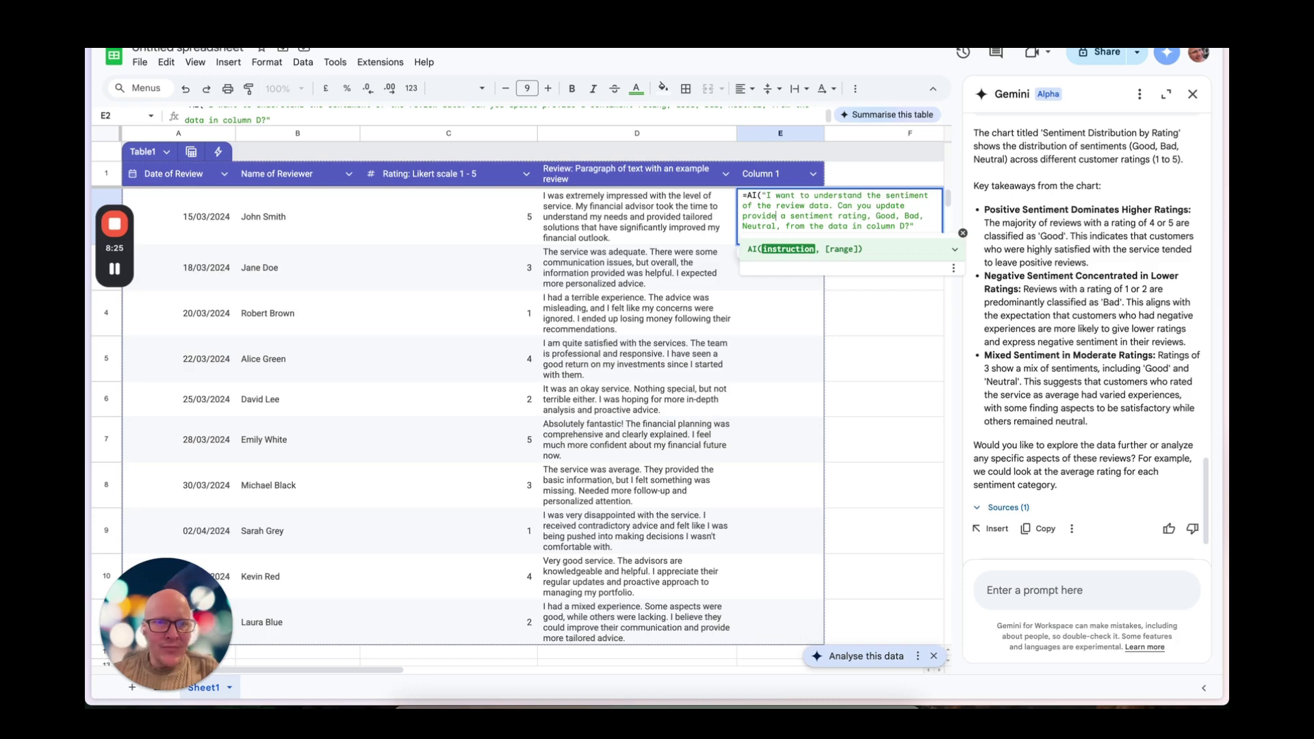
- End E2's instruction after "Neutral", add D2 as the AI function's range, and enter the formula
key(shift+End)
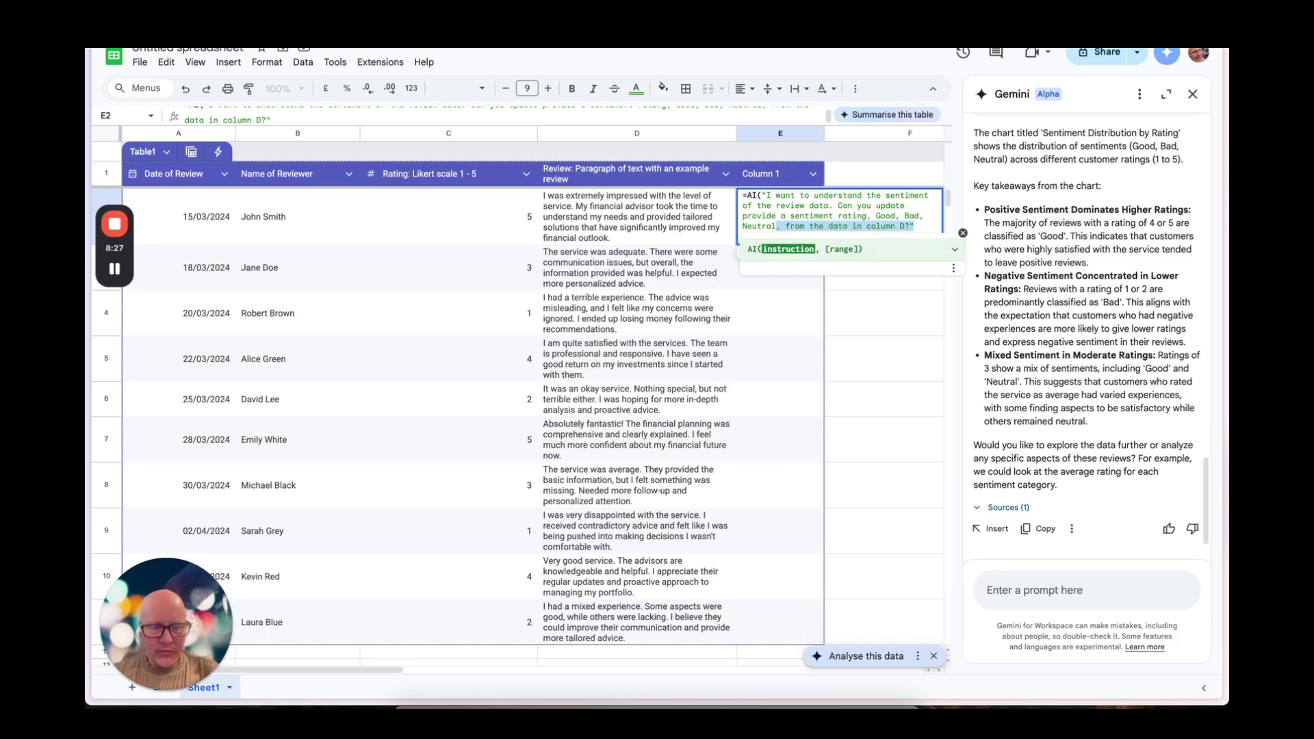
text(")
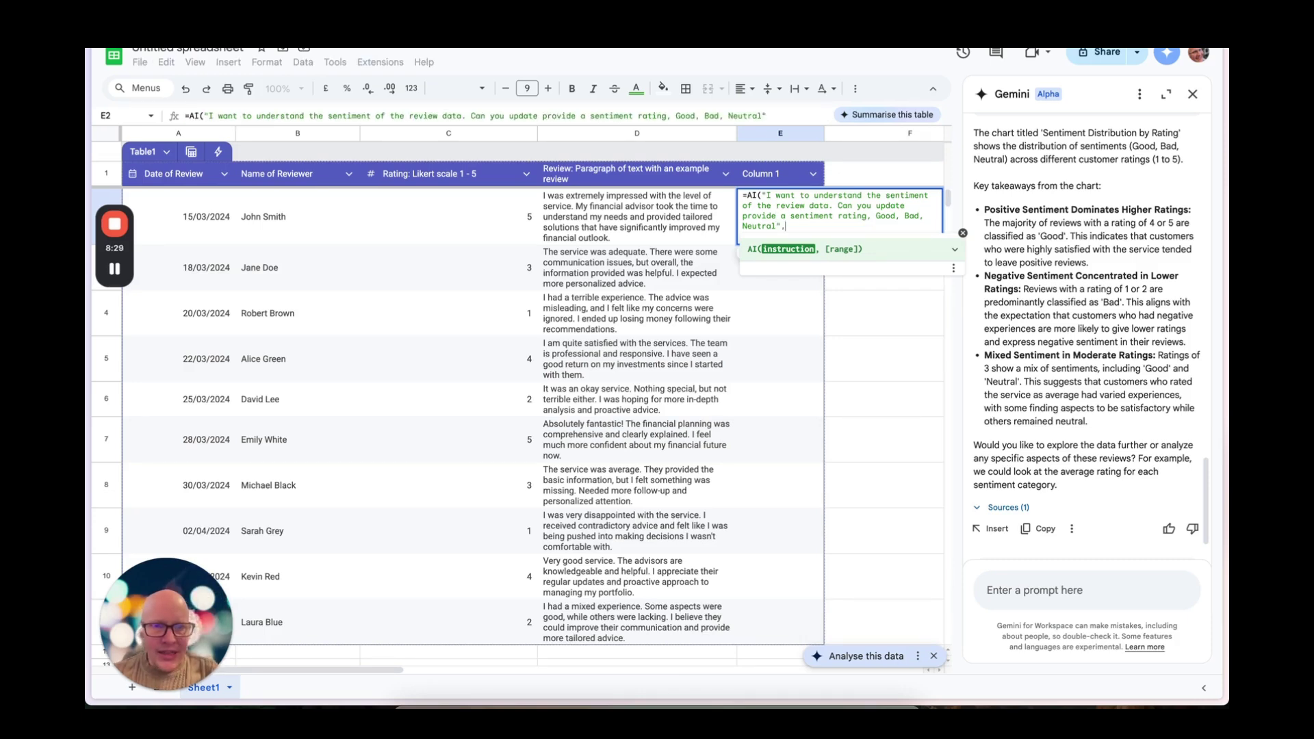
text(,)
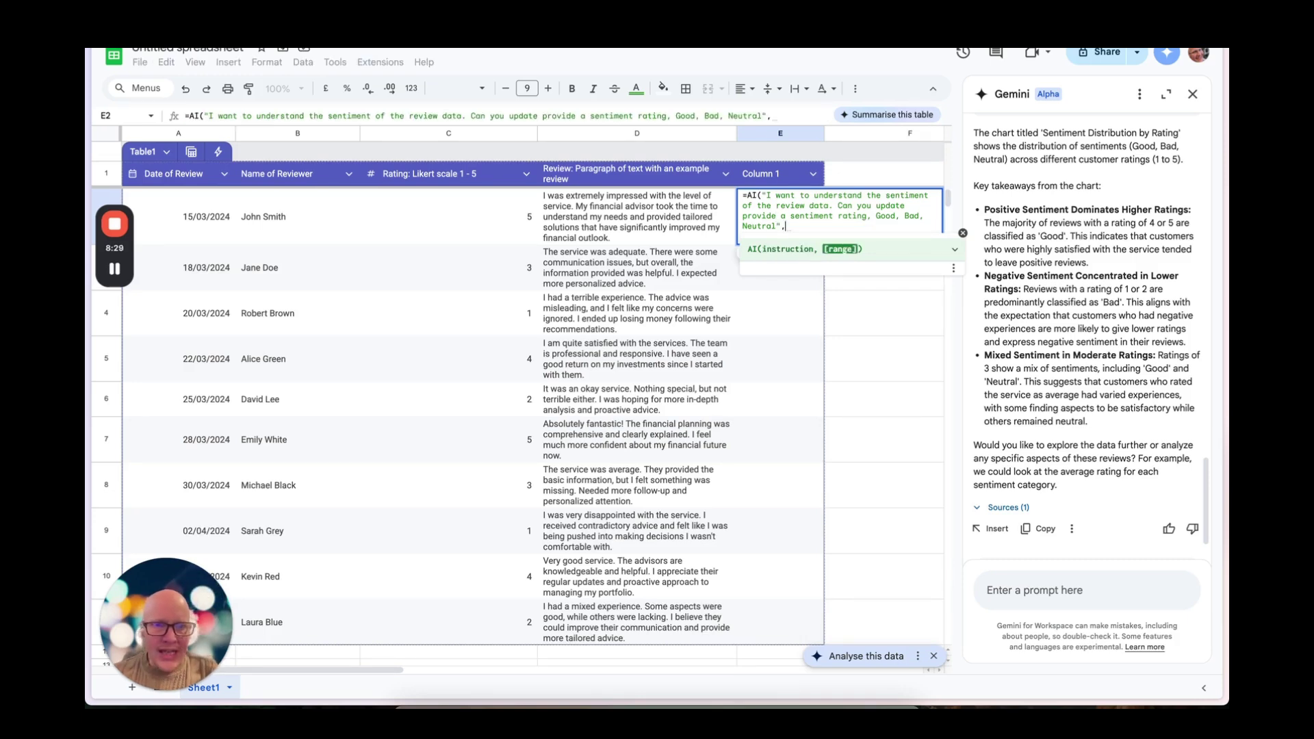
click(659, 206)
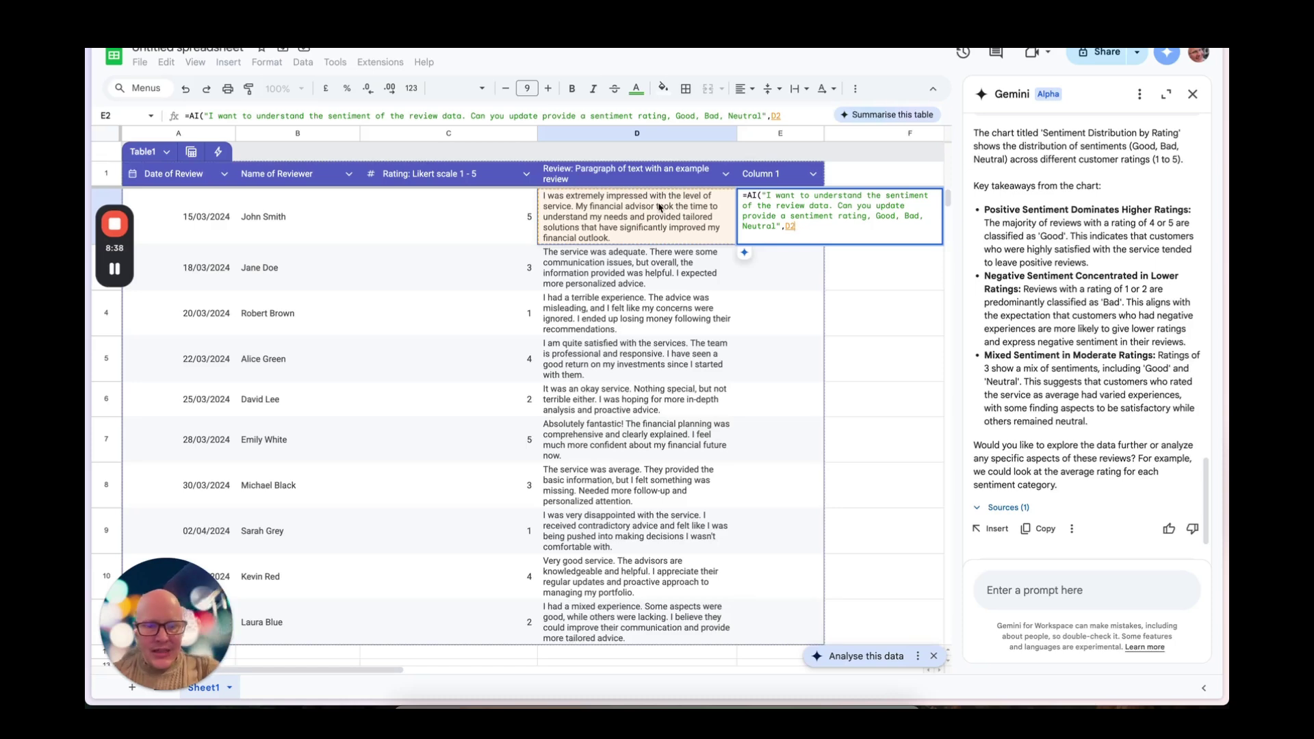
text())
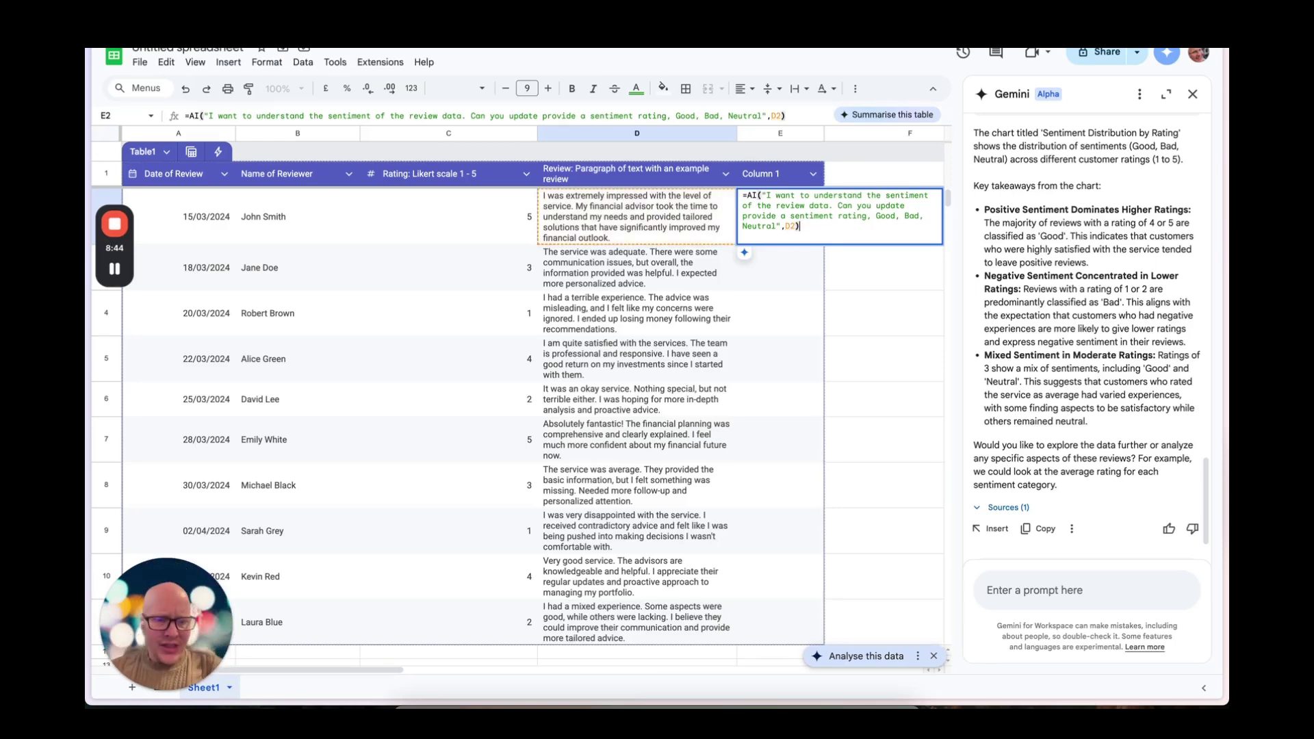
key(Return)
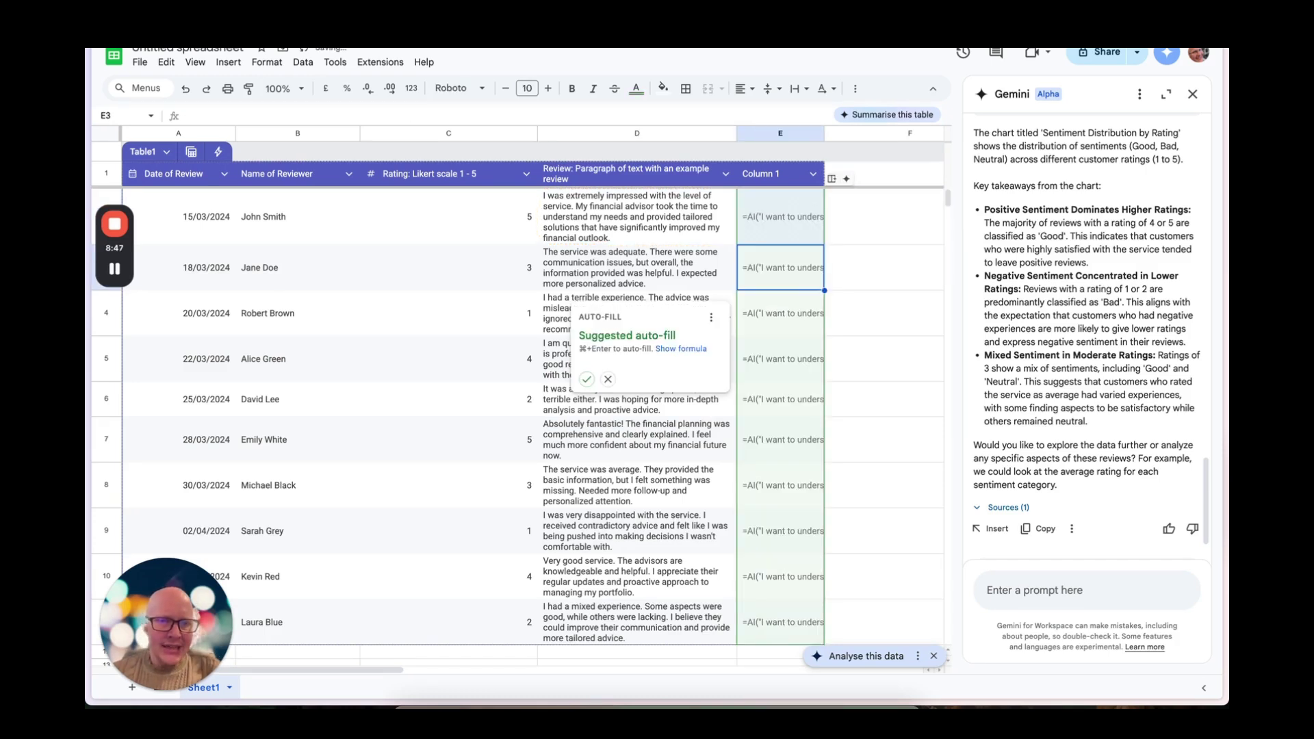
- Generate the AI result in E2 and fill the formula down to the table's last row
click(773, 232)
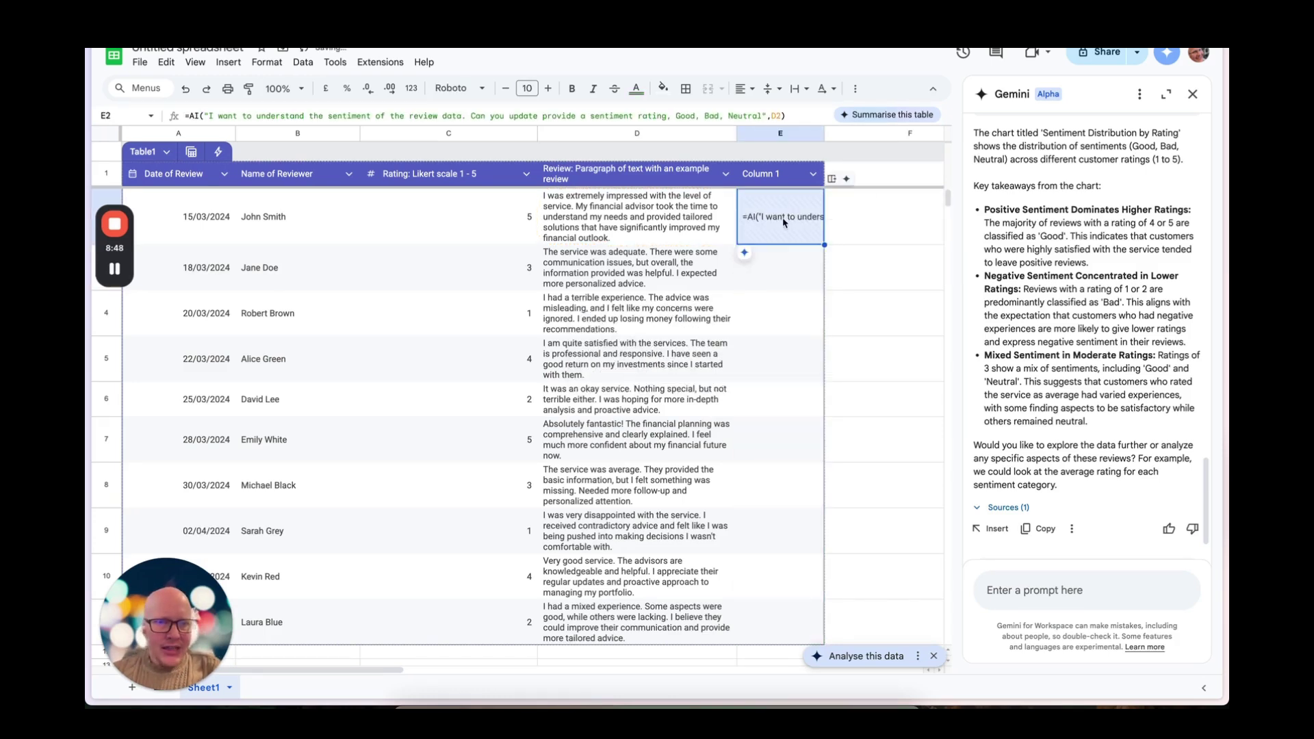
click(753, 262)
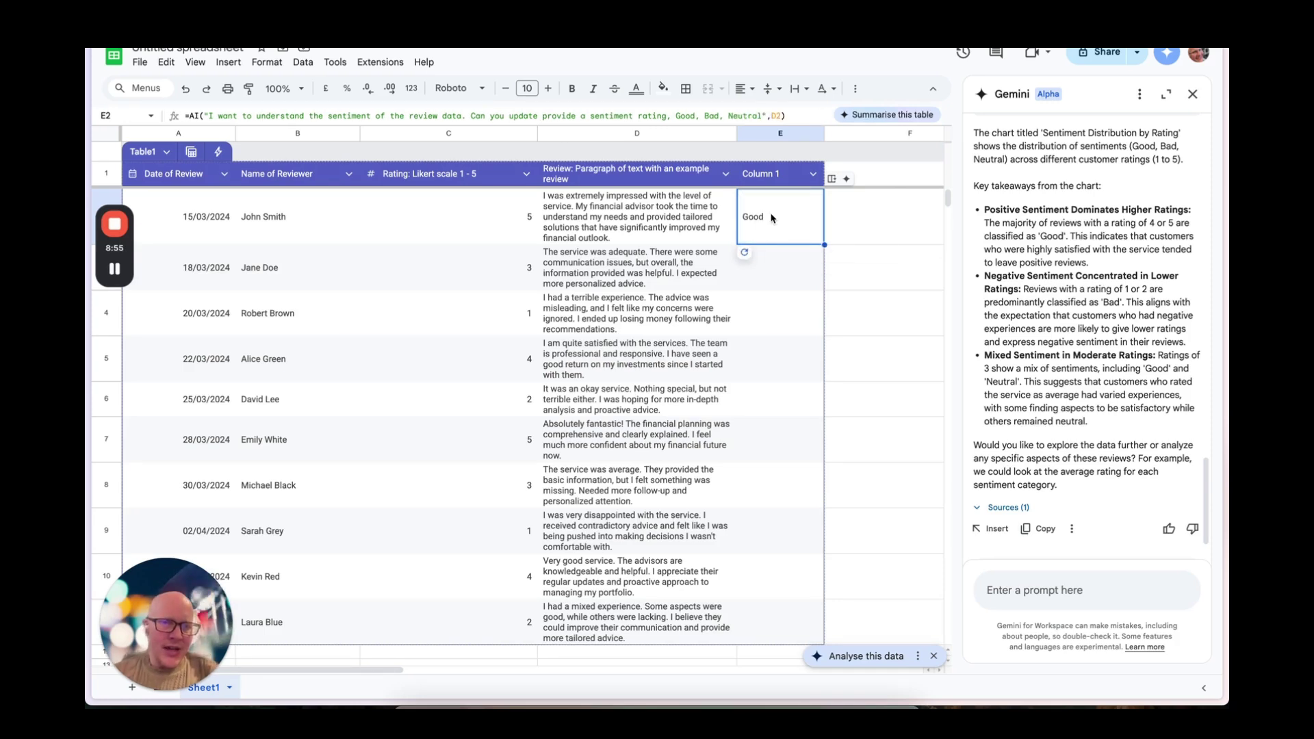
double_click(824, 244)
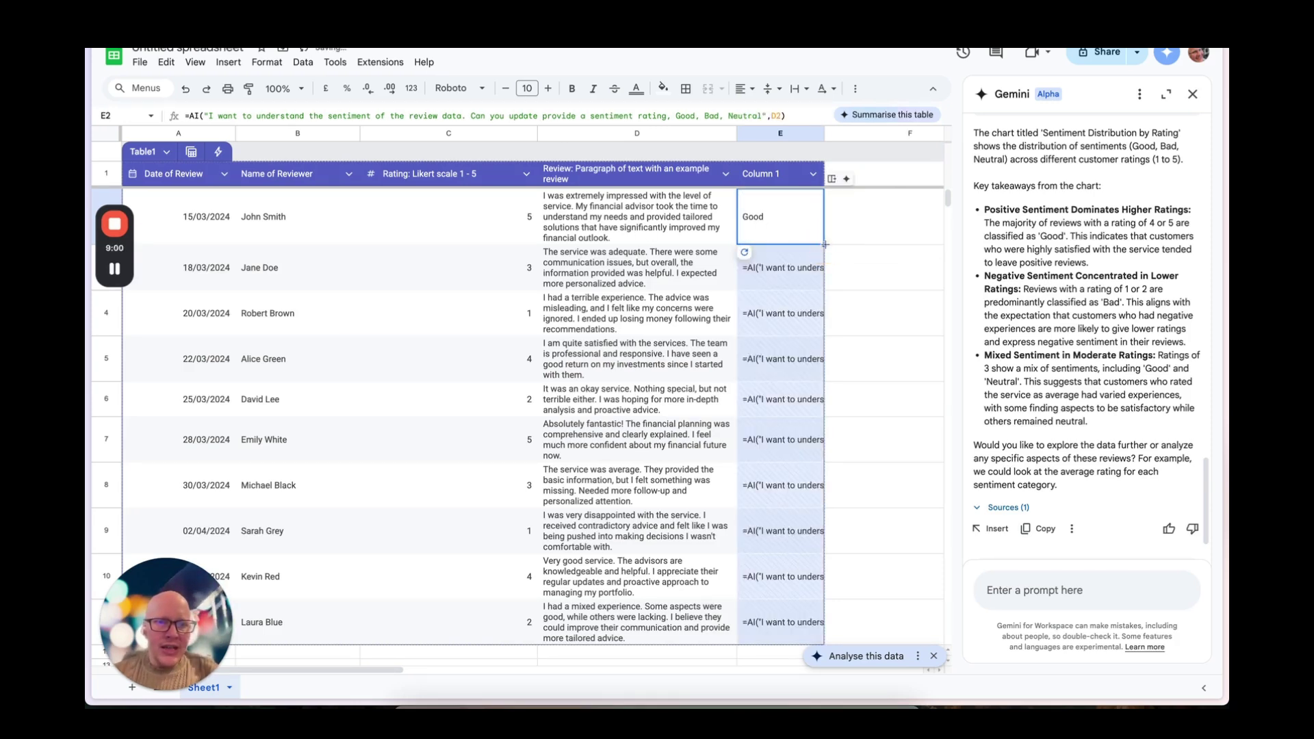
- Start a Gemini analysis of the table data, and close the Gemini panel
scroll(778, 513, down, 5)
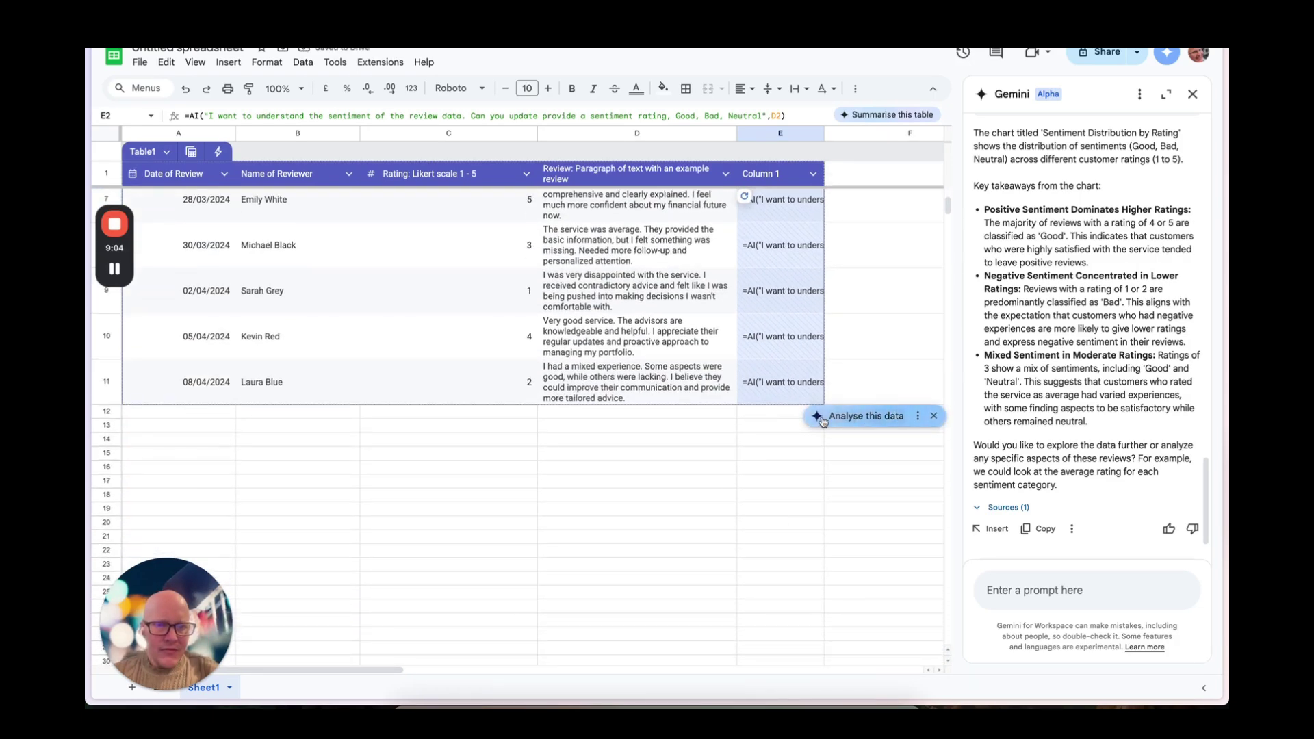
click(827, 418)
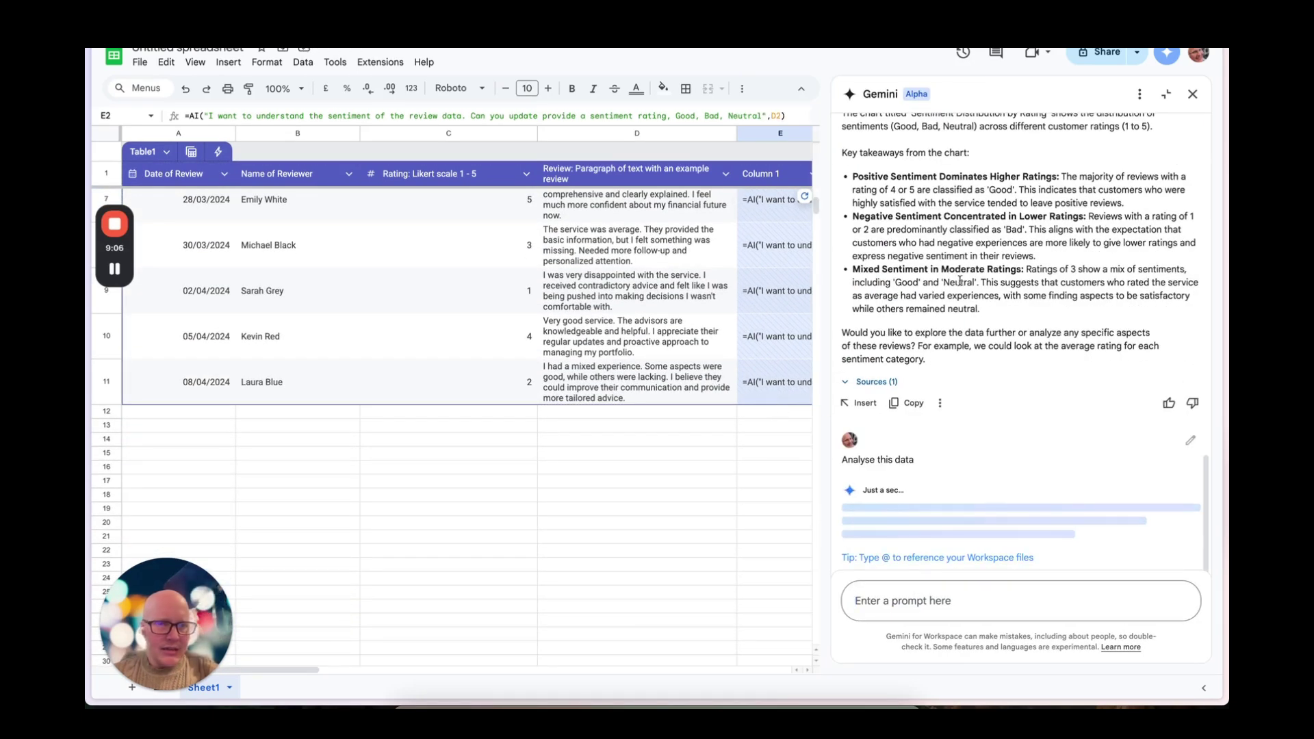
click(1196, 94)
scroll(899, 287, up, 5)
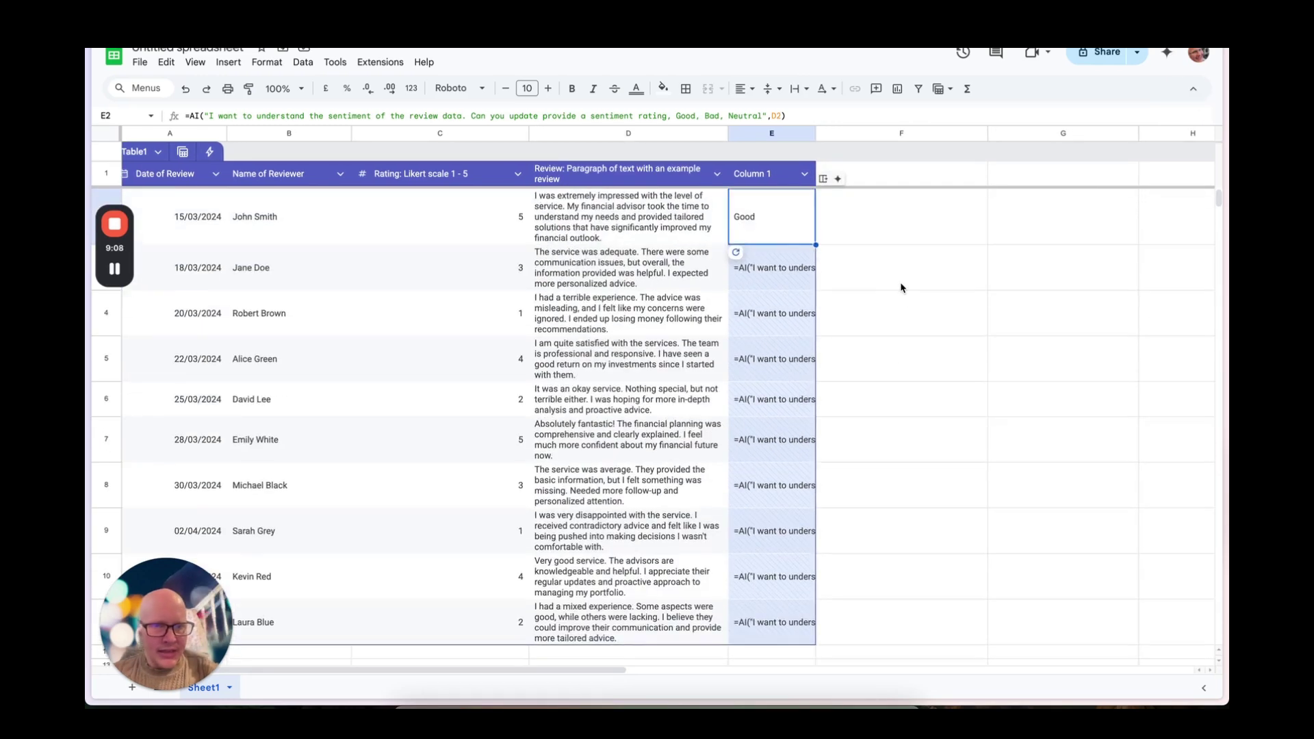
- Generate and insert the AI sentiment results for E11, E3 and the range E4:E10
click(757, 611)
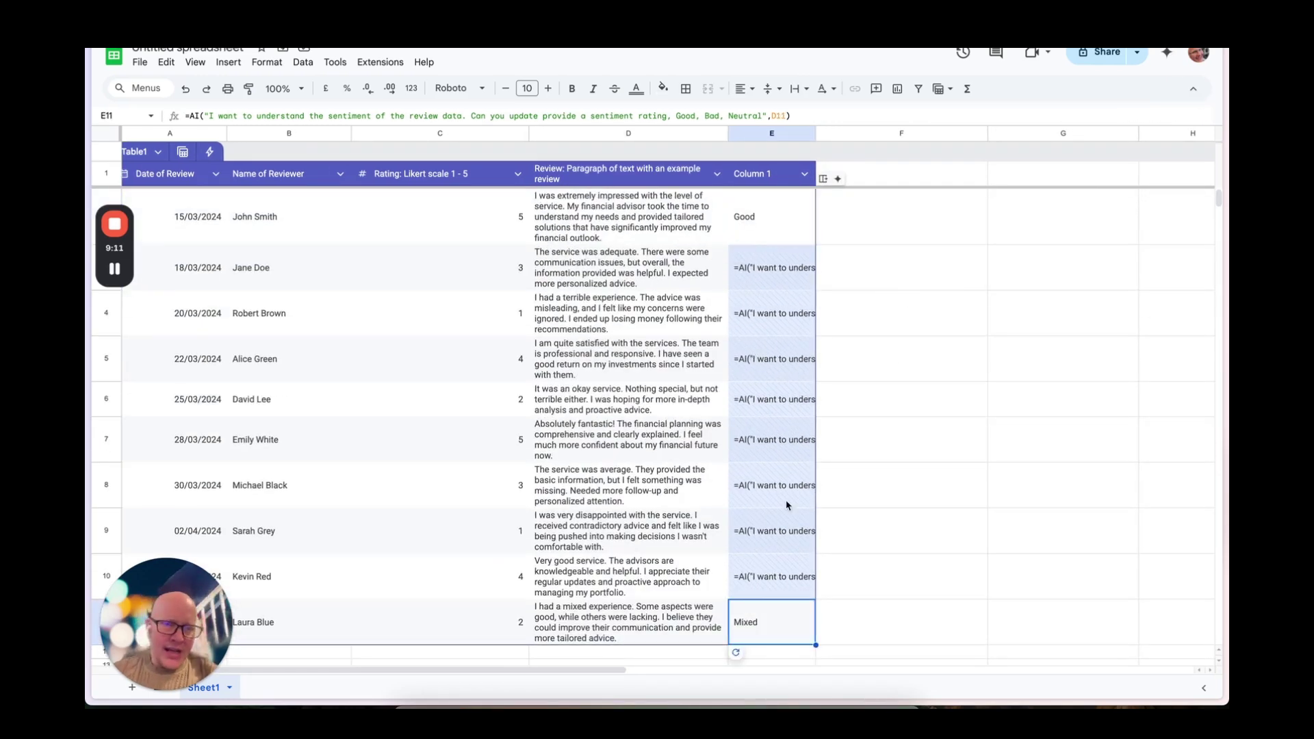
click(765, 279)
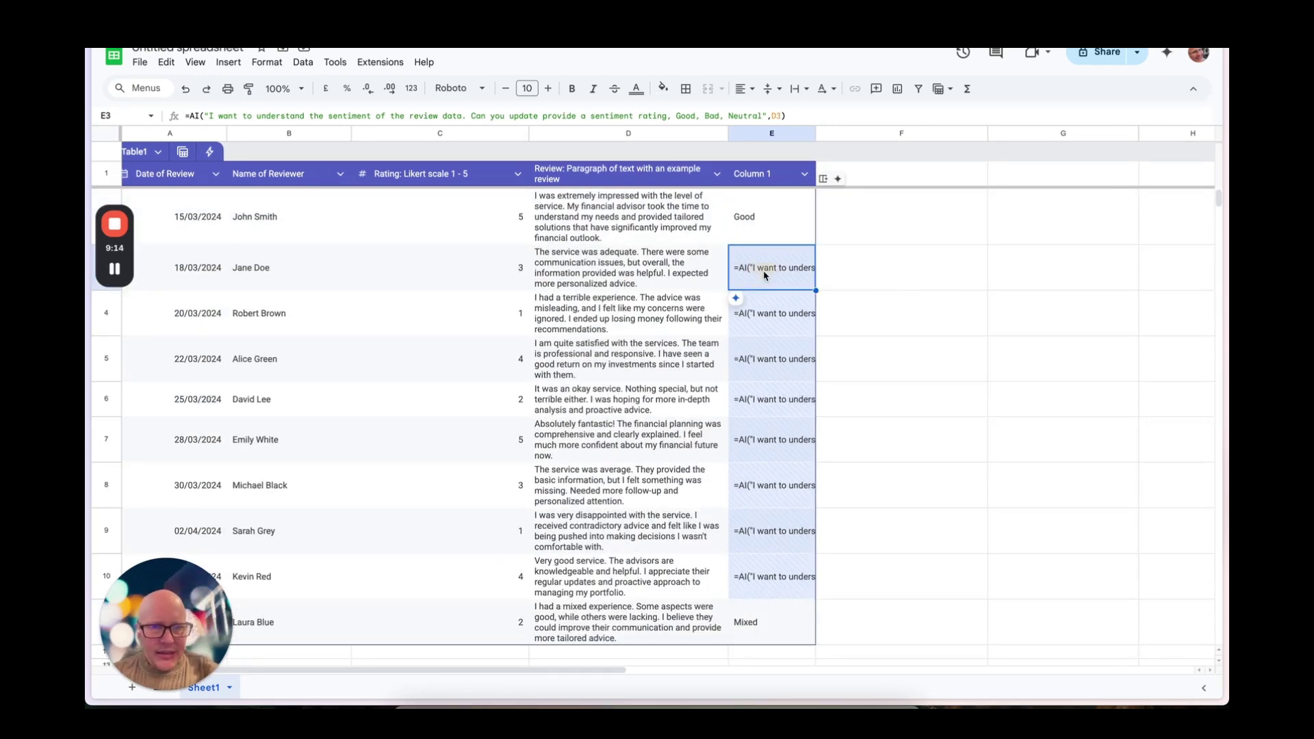
click(746, 307)
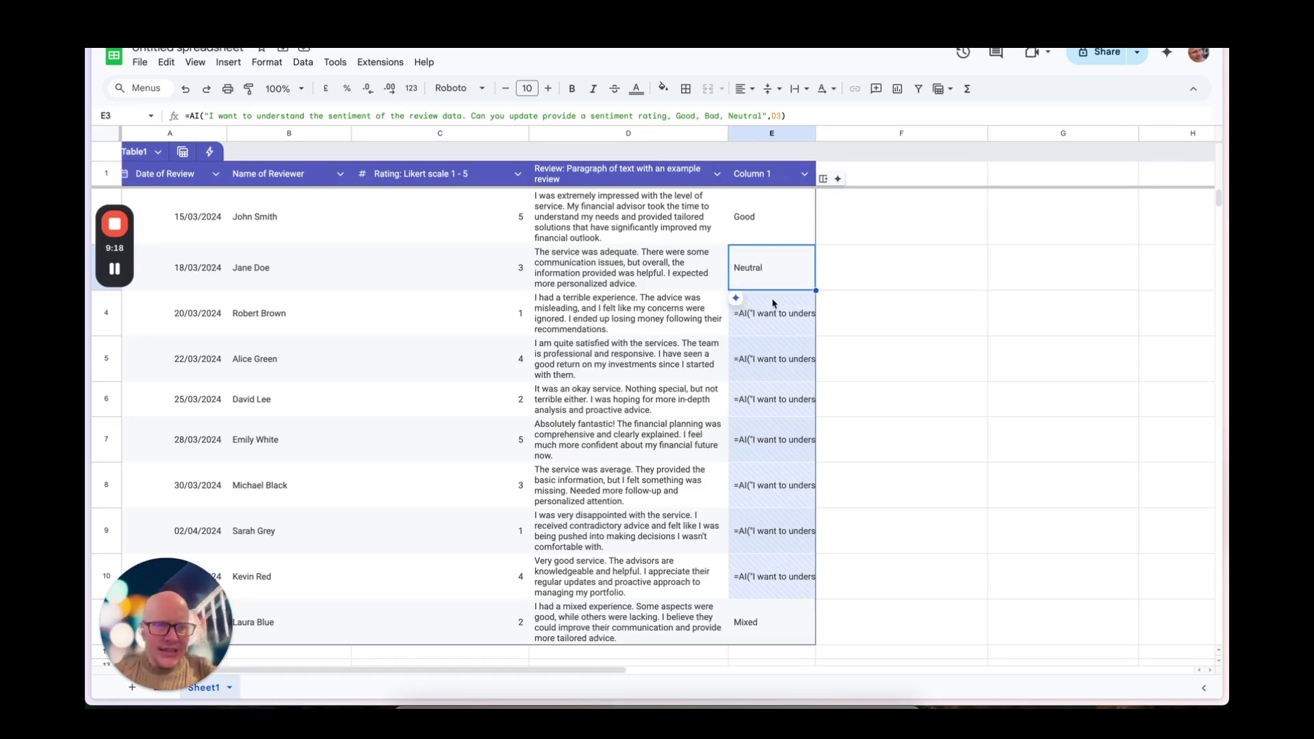
drag(768, 313, 759, 579)
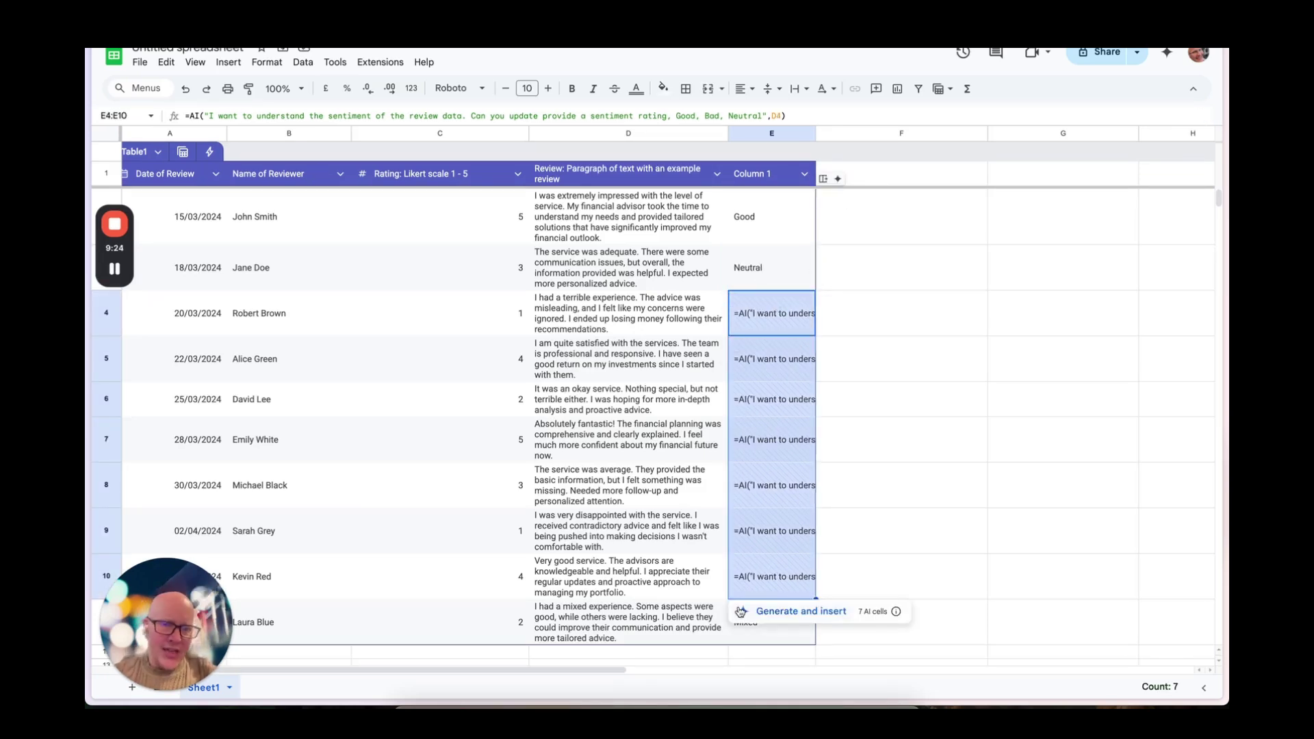
click(740, 611)
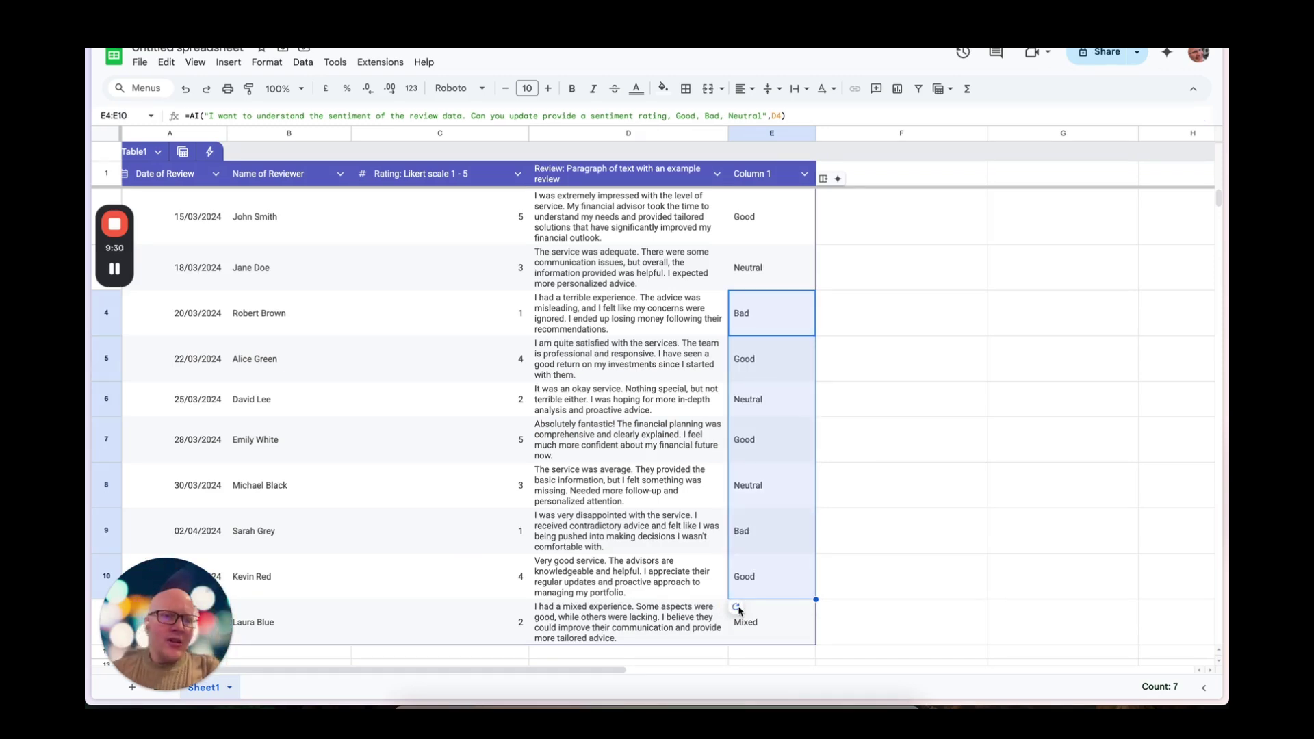
- Reopen Gemini in a narrower panel, review its earlier response to the column D sentiment prompt, and inspect E2's AI formula
click(1167, 53)
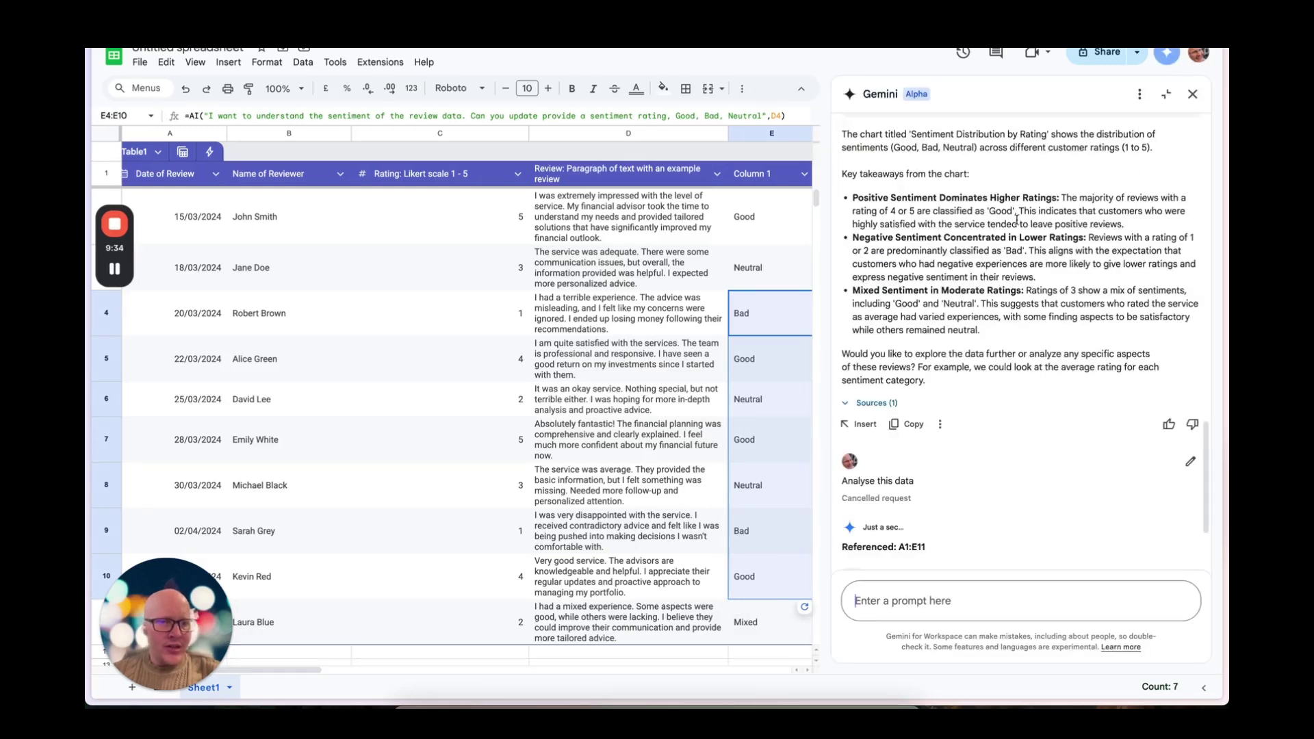
drag(830, 213, 940, 206)
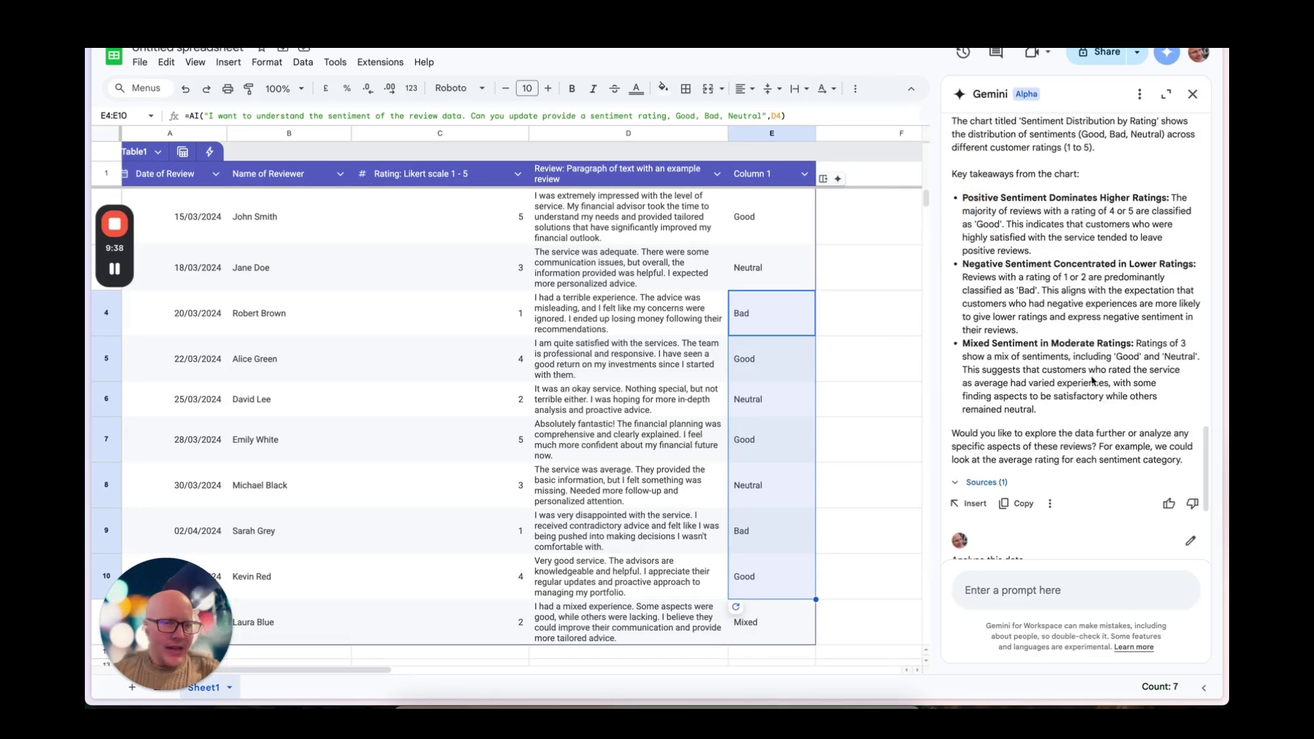
scroll(1094, 356, up, 10)
click(879, 288)
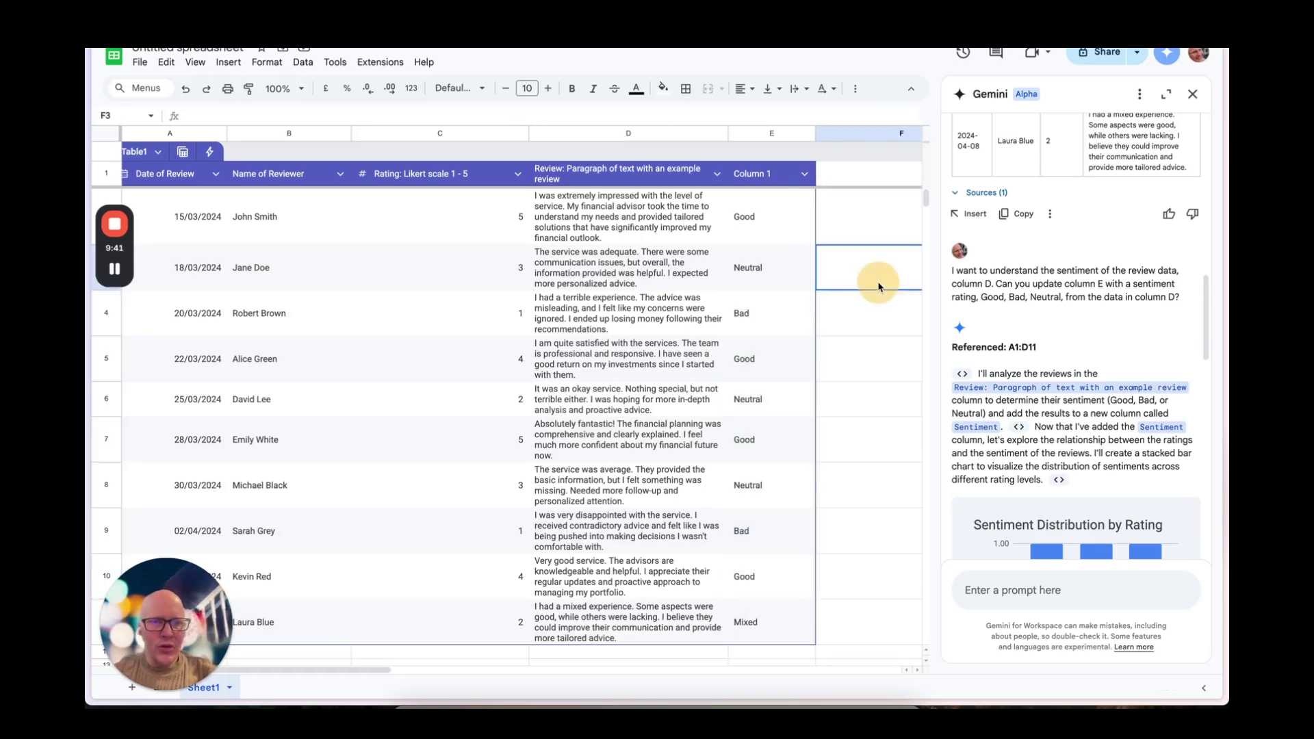
click(775, 219)
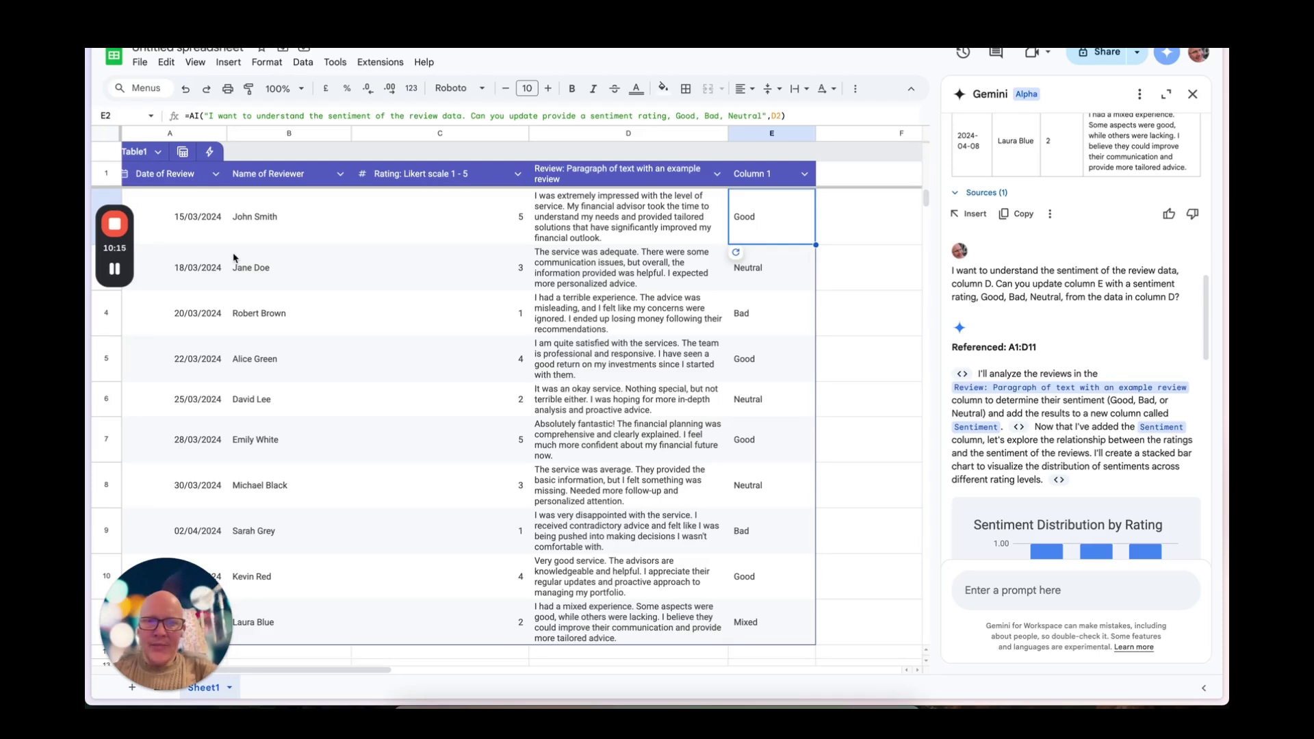
mouse_move(114, 225)
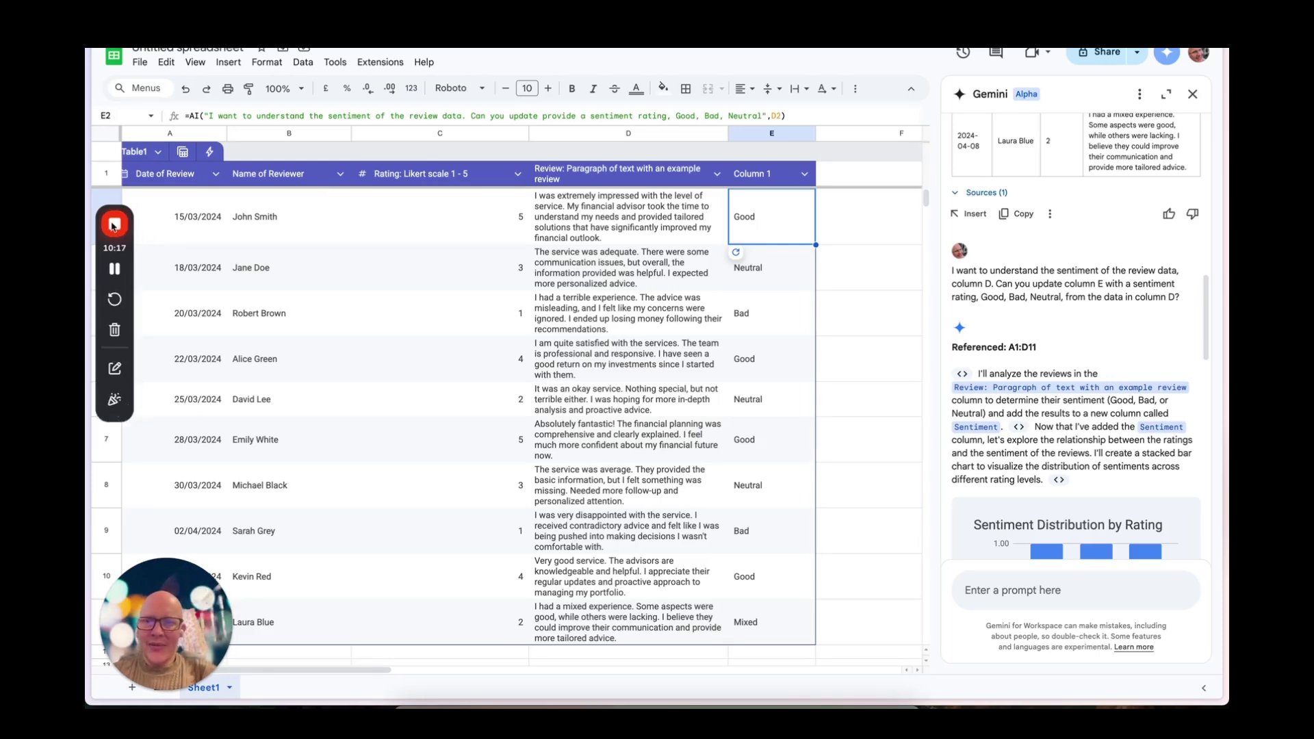